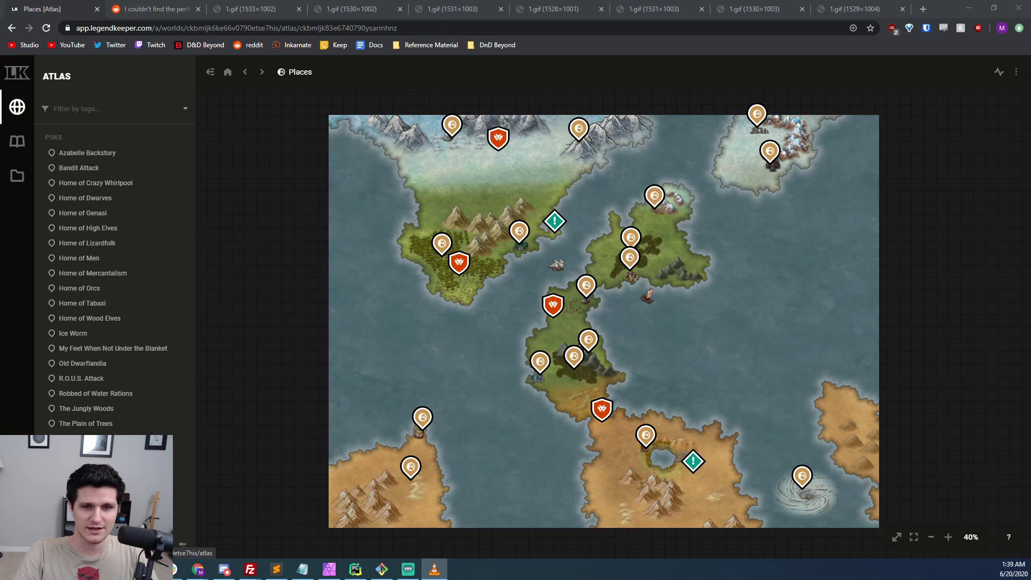
Step: Open the Reddit 'Introducing LegendKeeper' post and let its demo GIF reach the Sighing Valley map with pins V1–V6
left_click(180, 16)
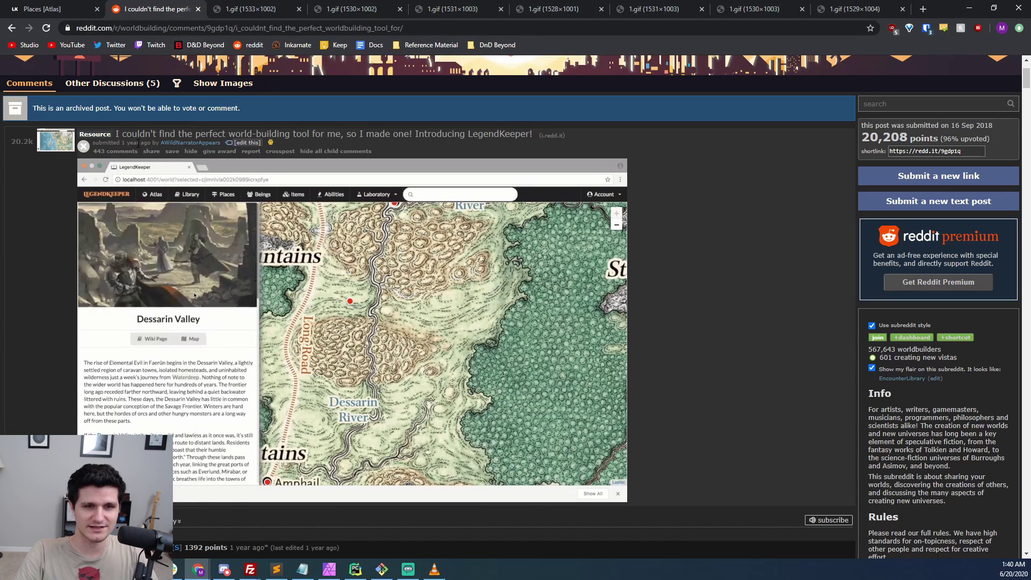
mouse_move(138, 144)
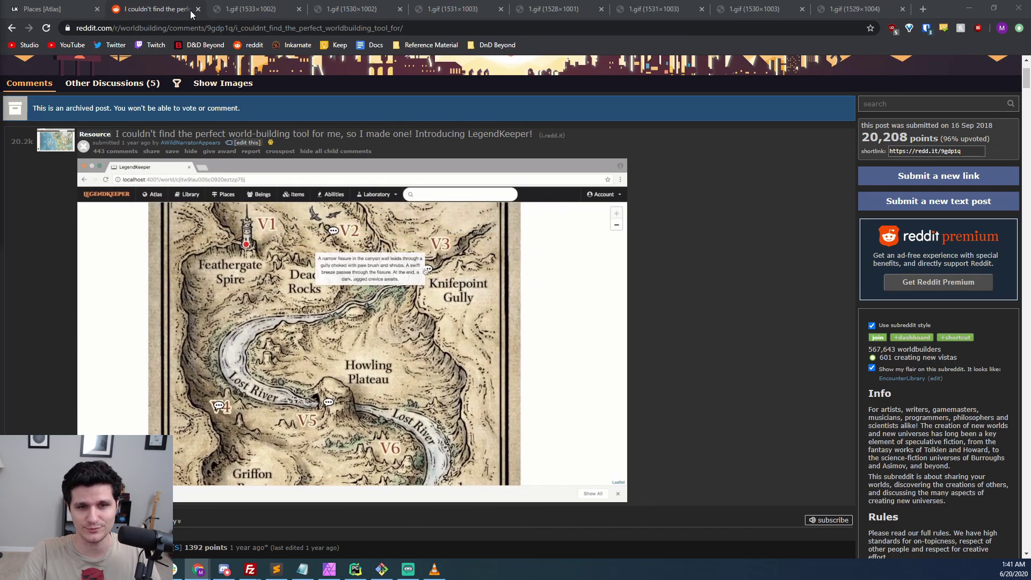
Step: Step through the demo GIFs of Rhoa, its Industry section, article mentions and pin customizing, then return to the Places atlas
left_click(228, 9)
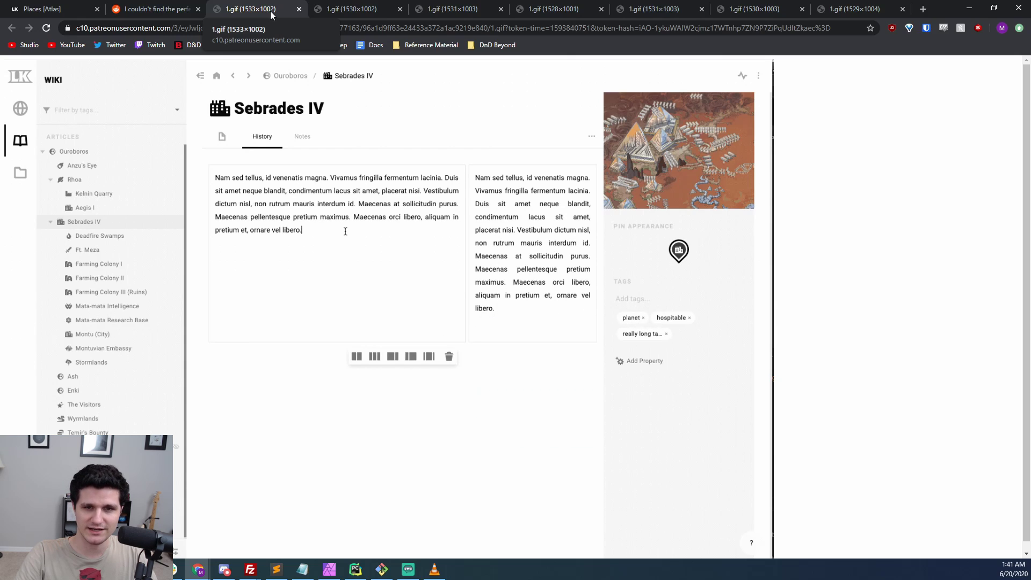
left_click(346, 6)
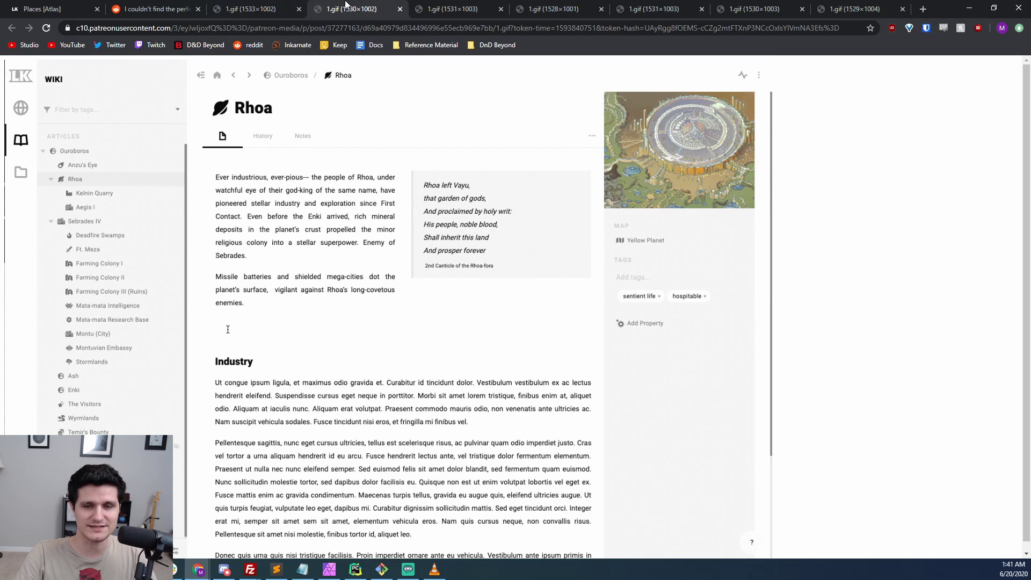
left_click(436, 6)
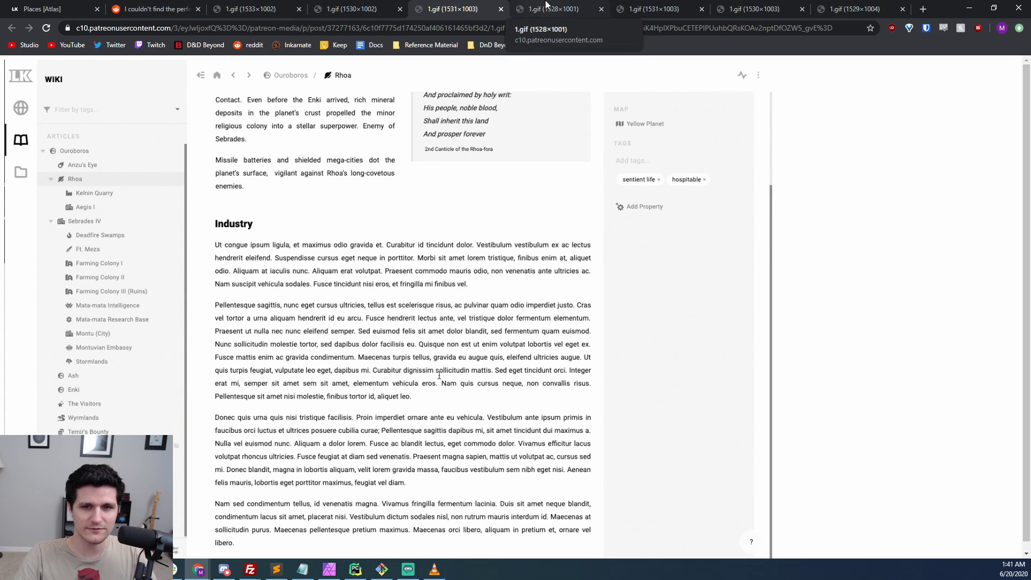
left_click(546, 4)
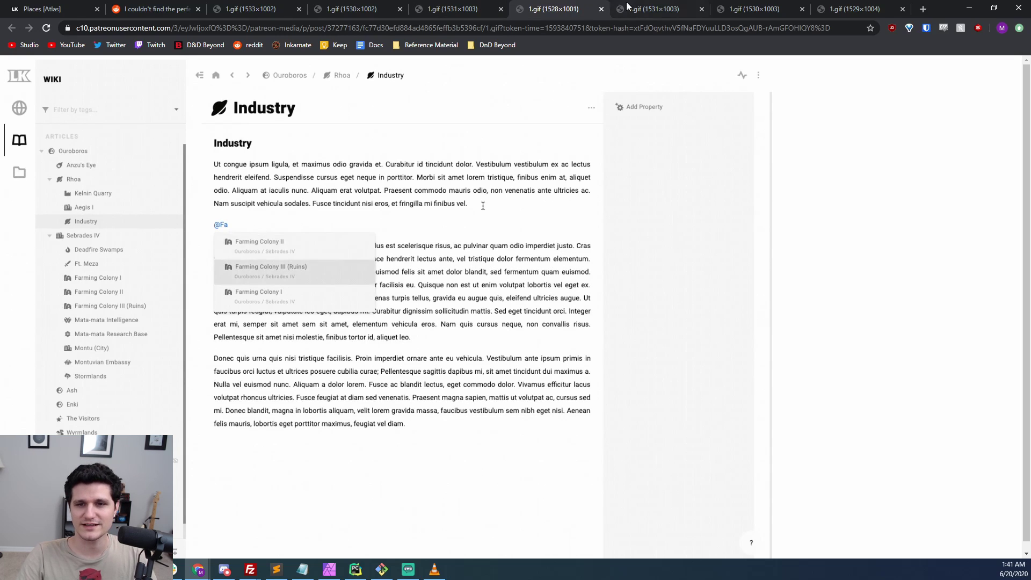
left_click(650, 5)
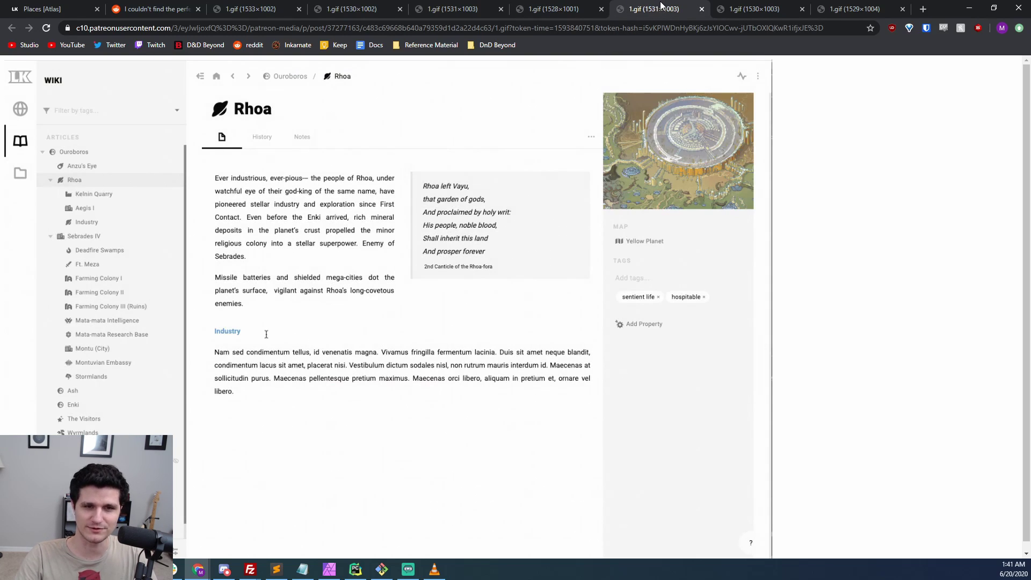
left_click(729, 6)
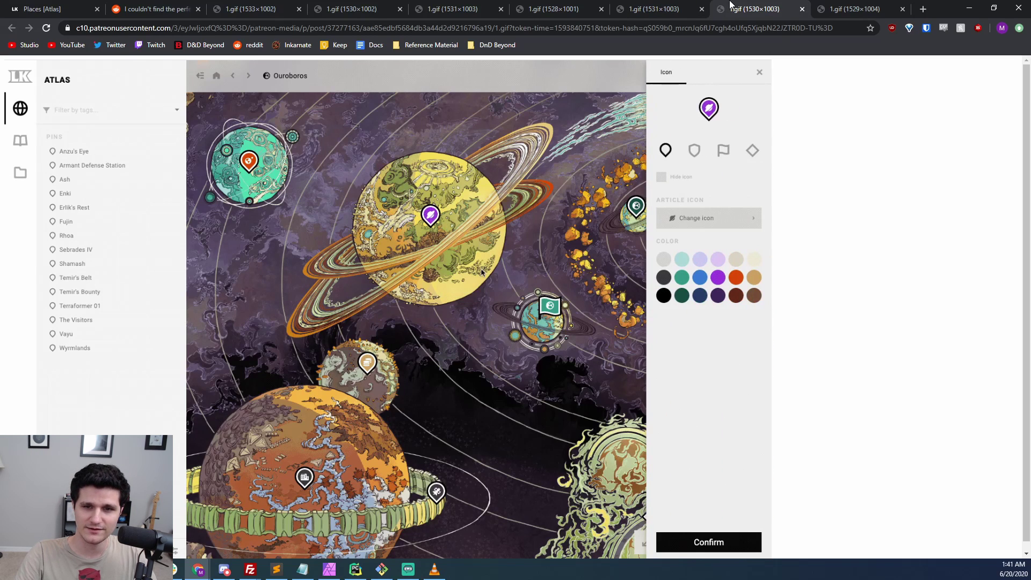
left_click(859, 7)
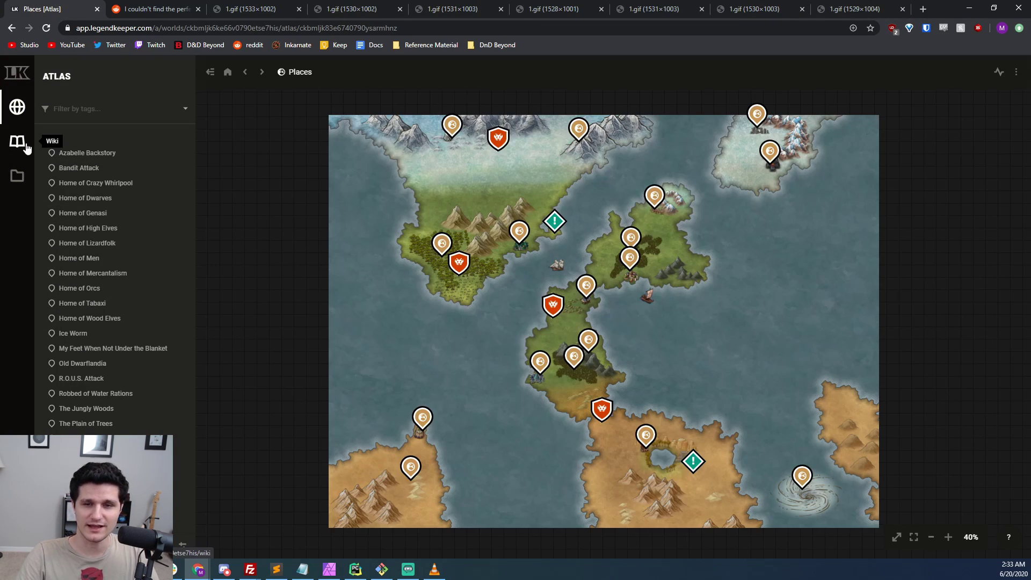
Step: In the wiki, add a Heading 1 reading 'The heading' to Spooky Lands under Home of Wood Elves
left_click(26, 148)
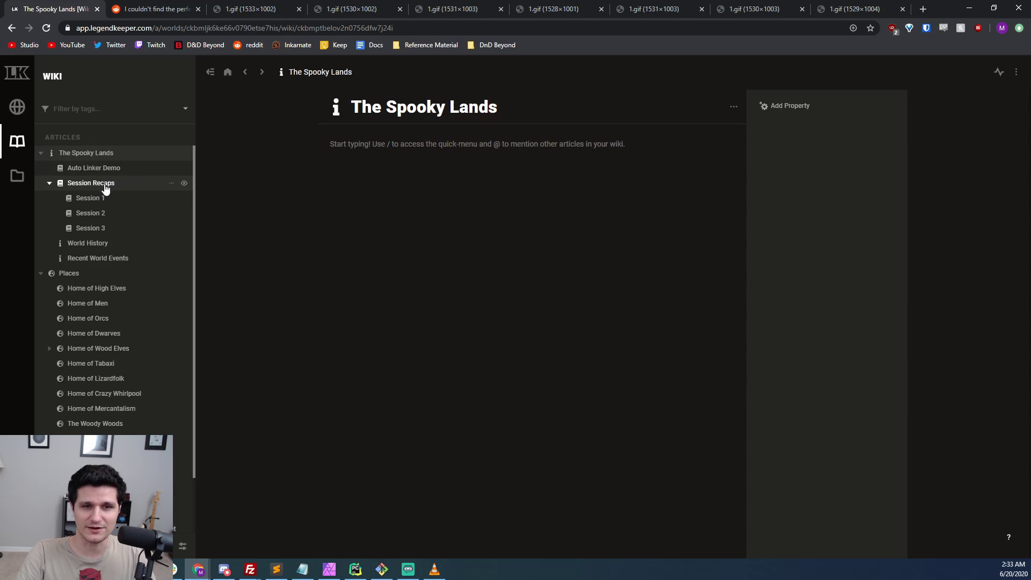
left_click(50, 349)
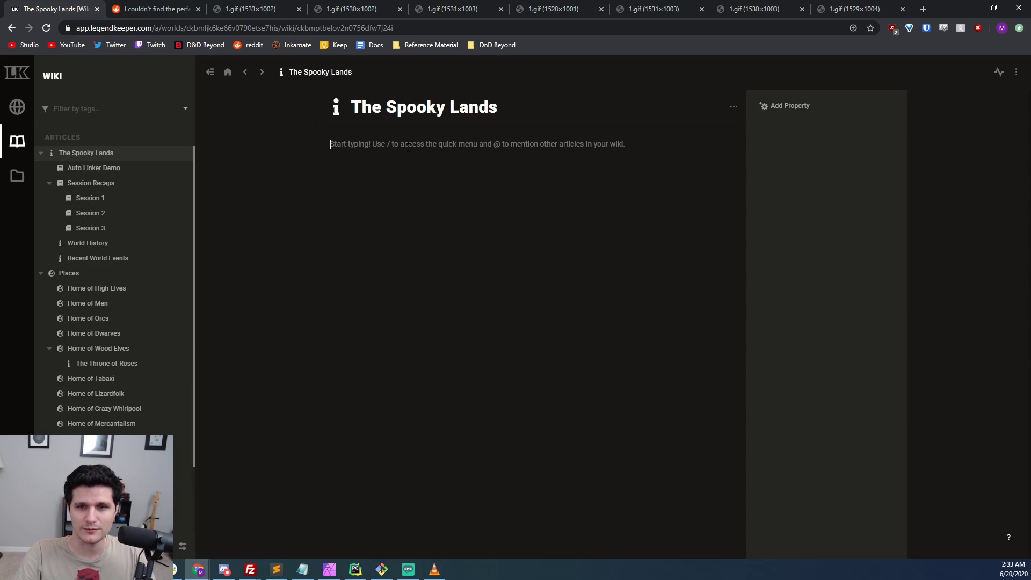
type("/")
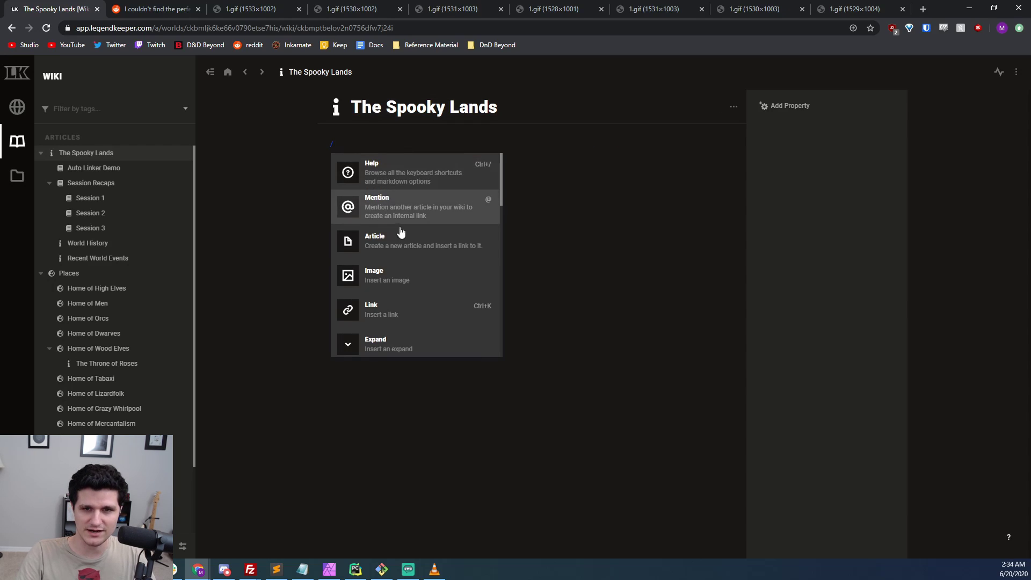
scroll(424, 263, "down", 1)
scroll(429, 277, "down", 3)
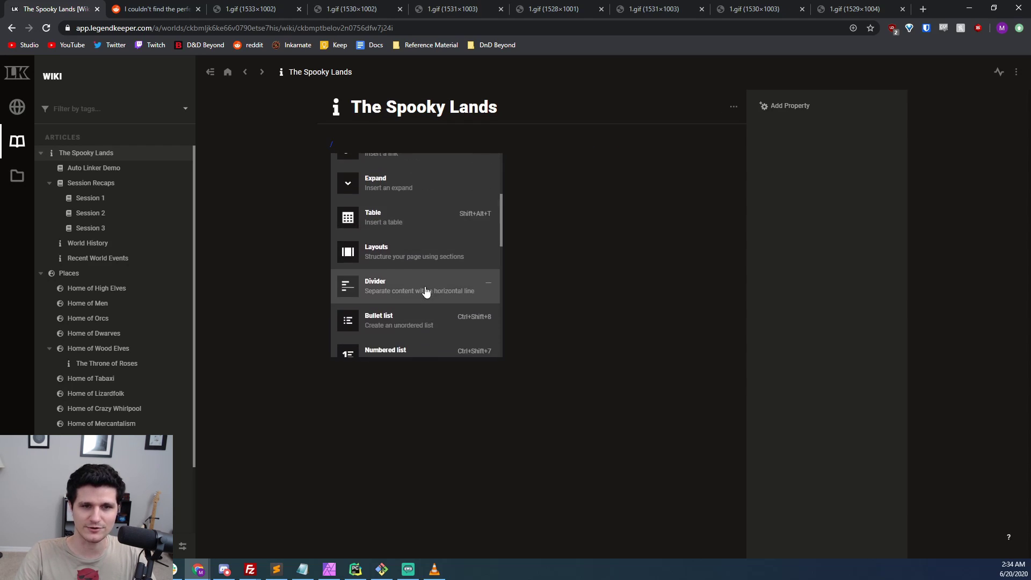
type("hea")
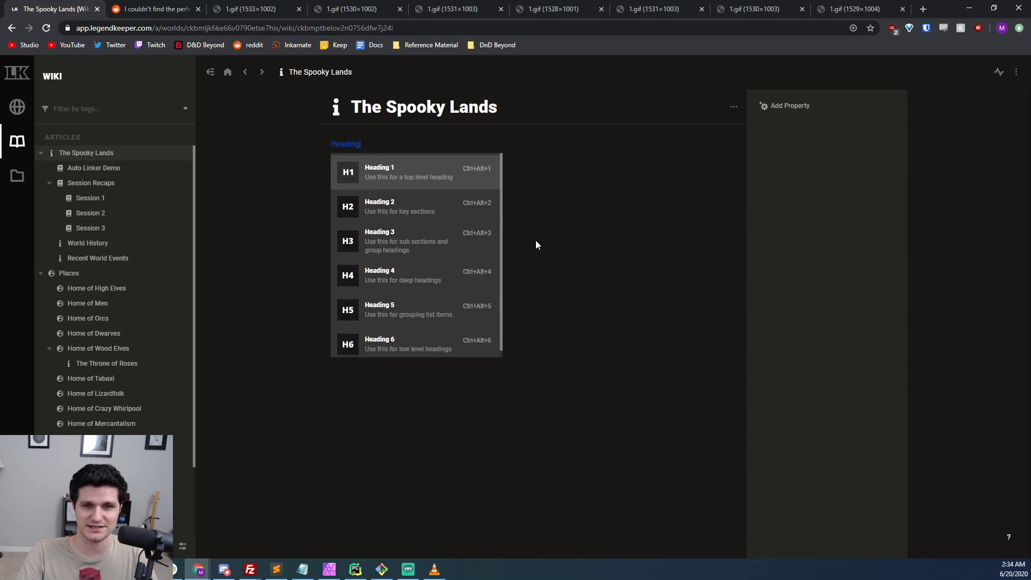
type("ding")
key("Down")
key("Up")
key("Return")
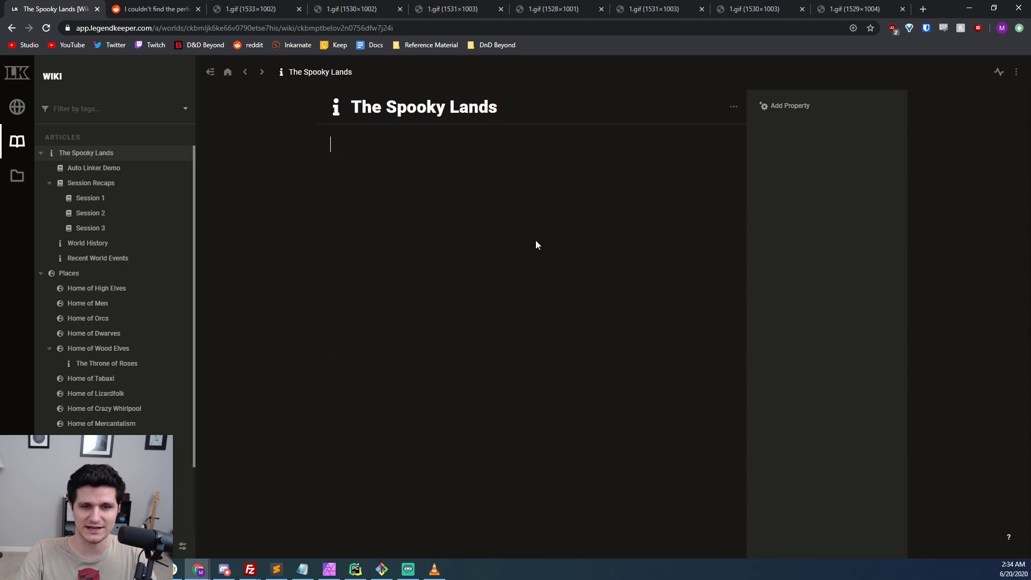
type("The heading")
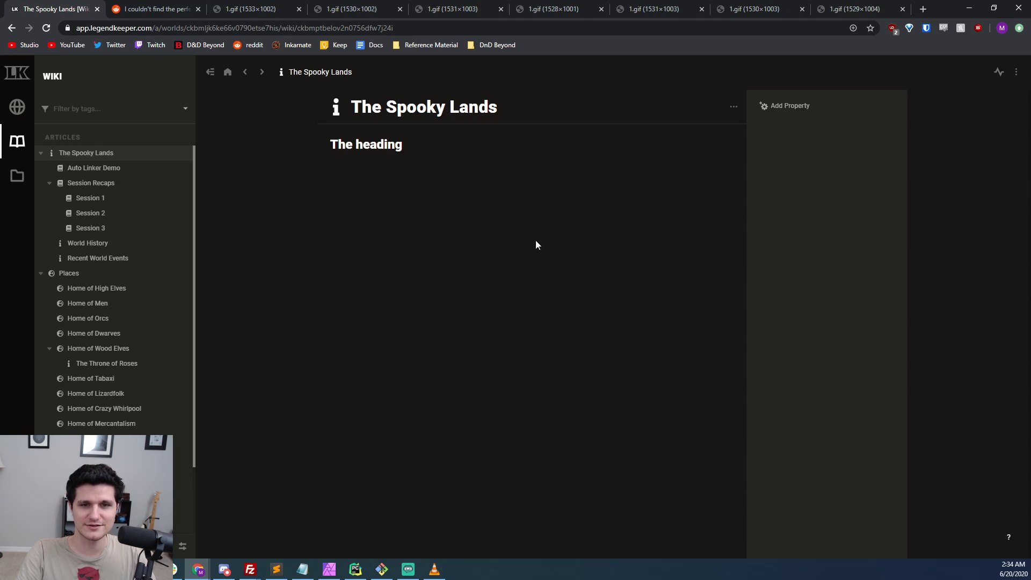
left_click(96, 183)
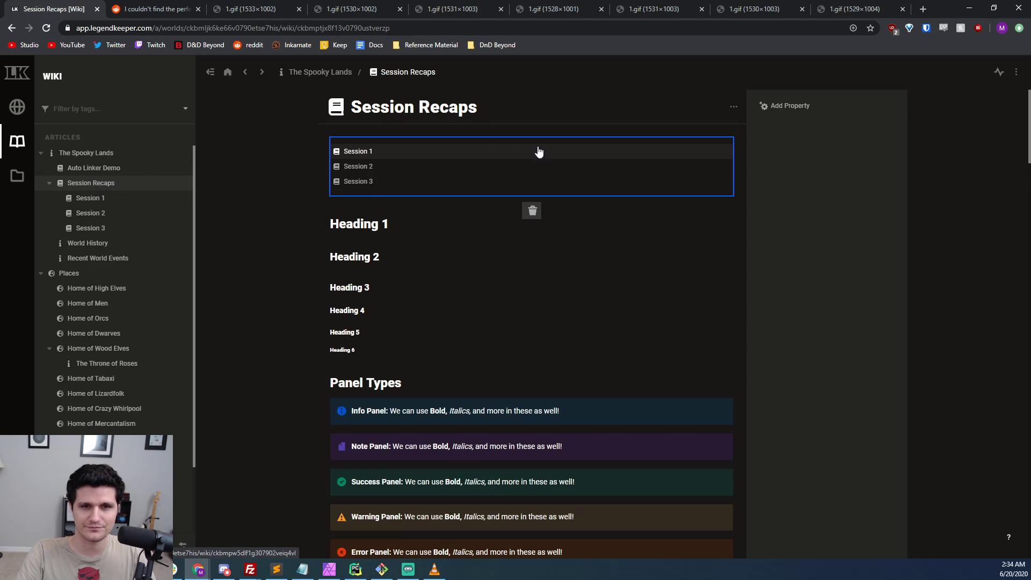
Step: Expand the 'This is the title' collapsible and check off the Third and Fourth to-do items
scroll(1028, 152, "down", 3)
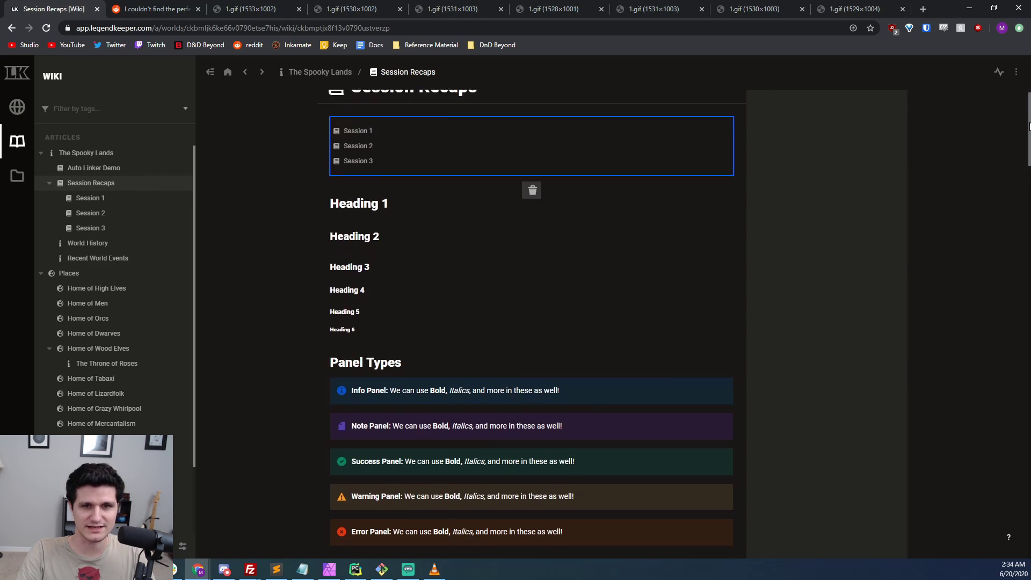
scroll(1028, 152, "down", 7)
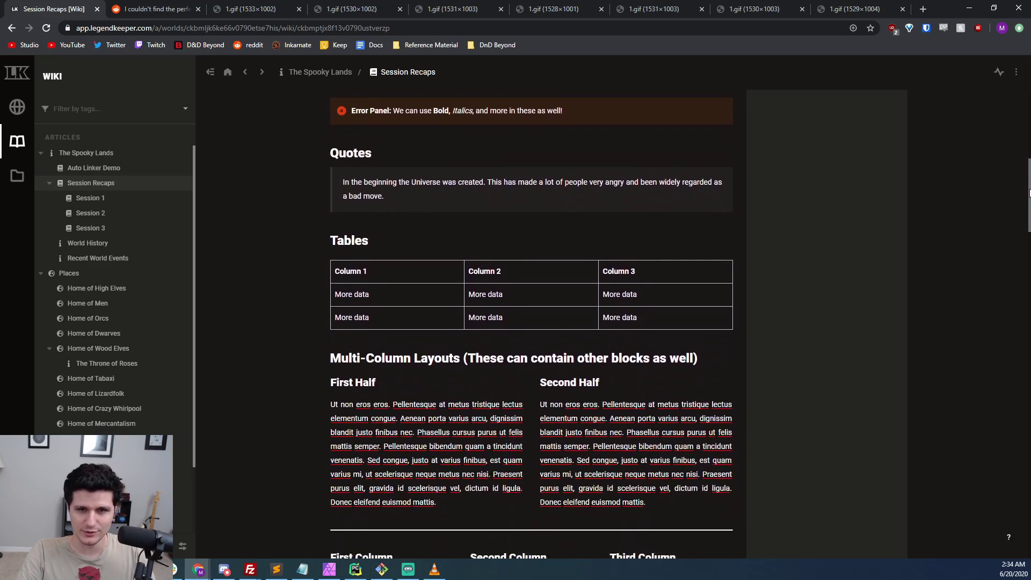
scroll(531, 323, "down", 4)
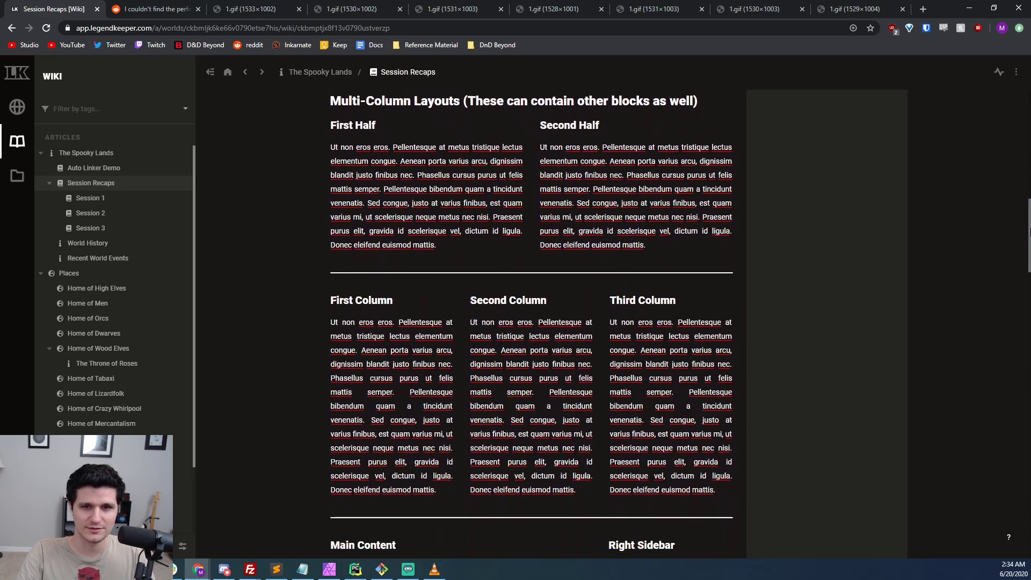
scroll(532, 323, "down", 18)
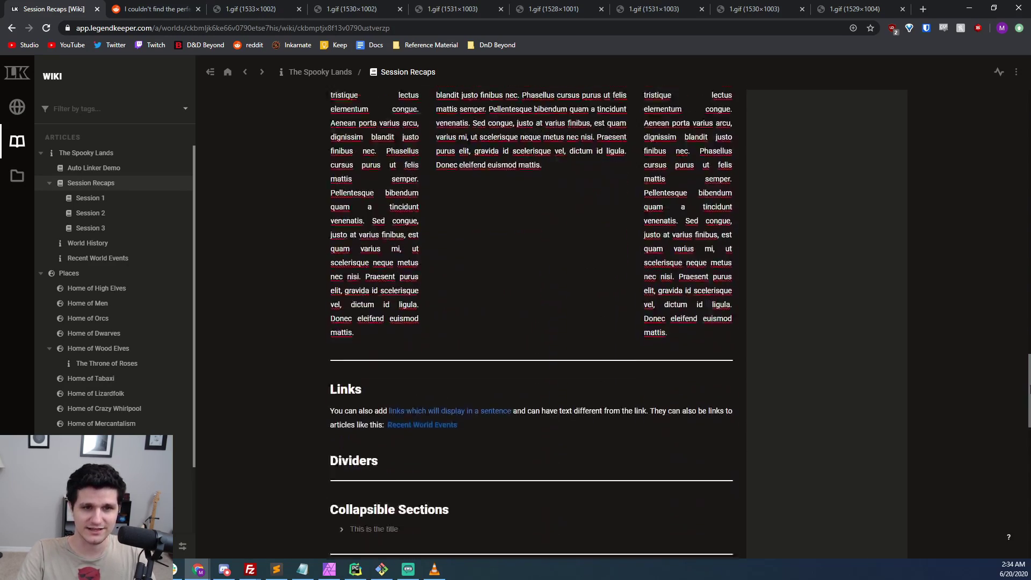
scroll(1029, 418, "down", 1)
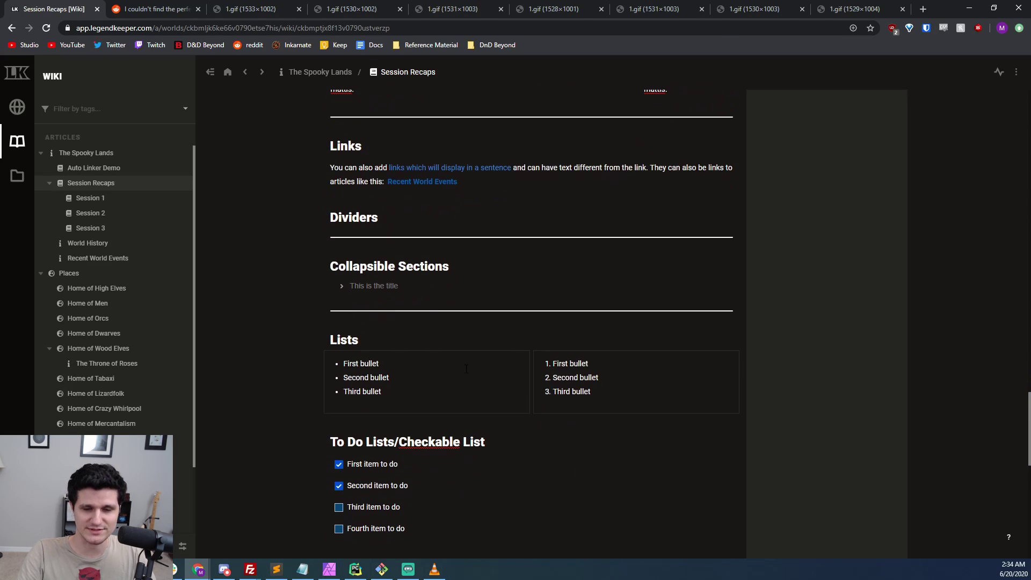
left_click(341, 284)
scroll(389, 321, "down", 1)
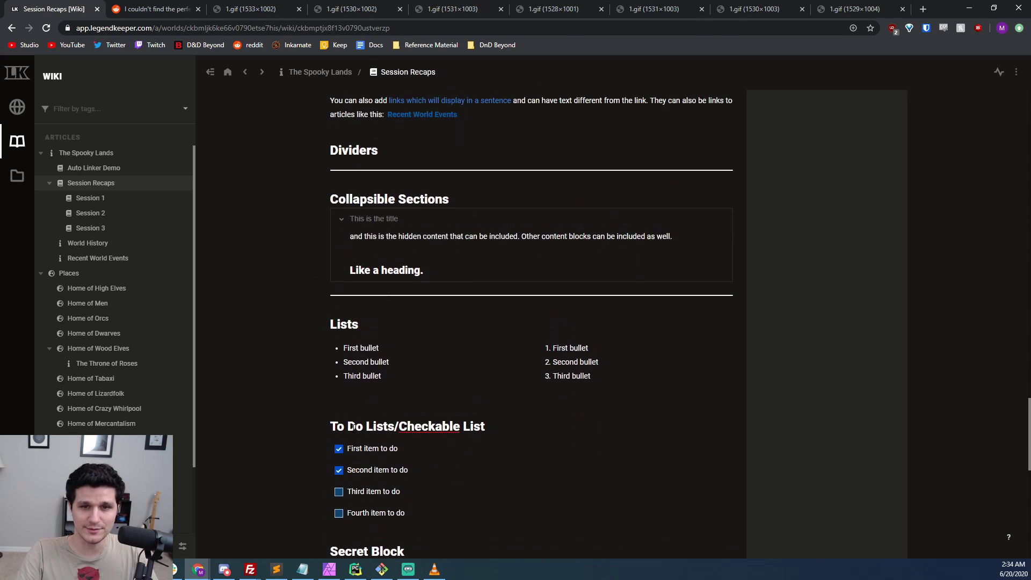
scroll(338, 484, "up", 1)
left_click(339, 505)
left_click(339, 526)
Step: Insert a Subpage Index block listing Session 1, Session 2 and Session 3 below the Table of Contents
scroll(333, 490, "down", 6)
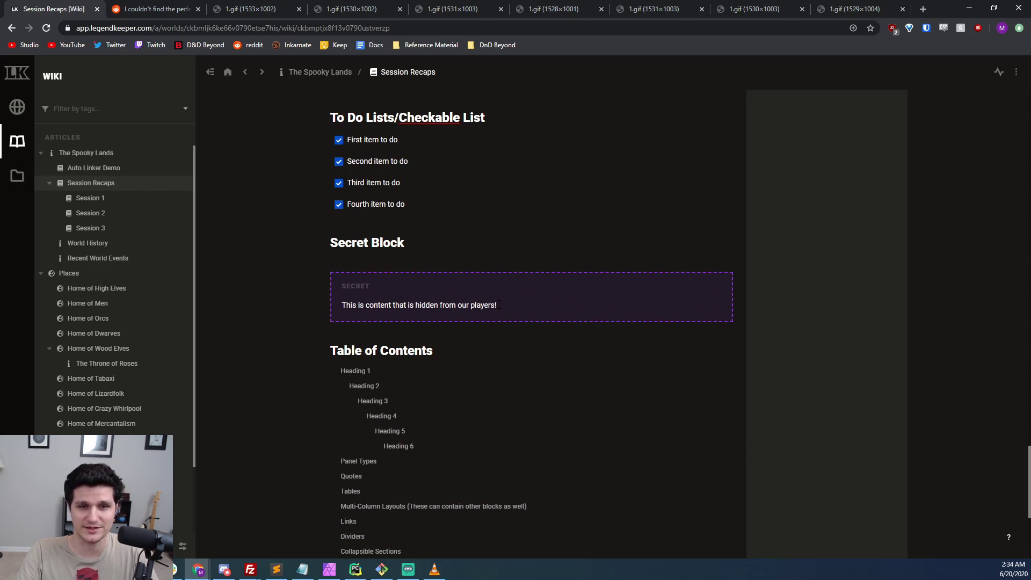
scroll(505, 303, "down", 3)
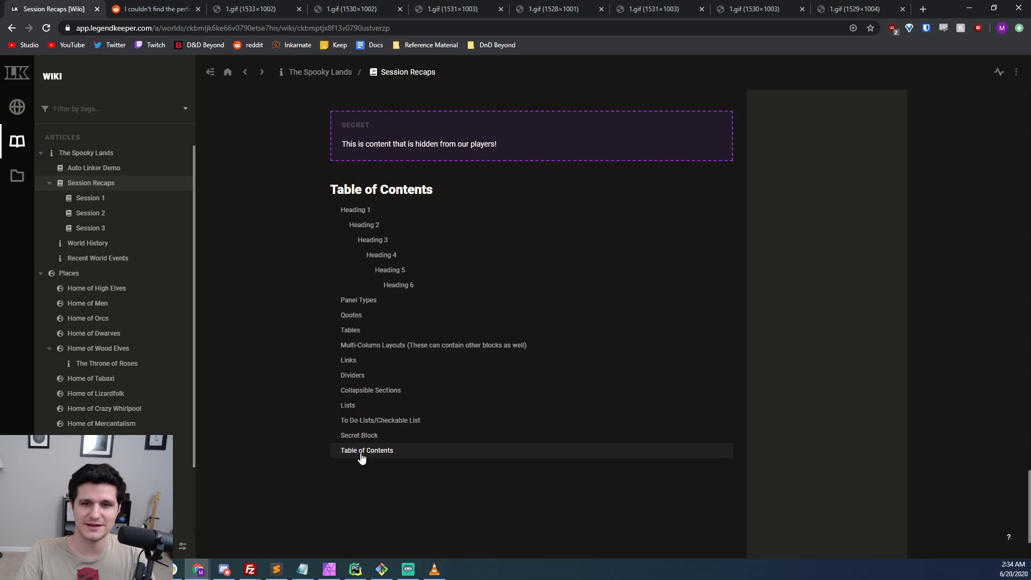
left_click(405, 474)
type("/sub")
key("Return")
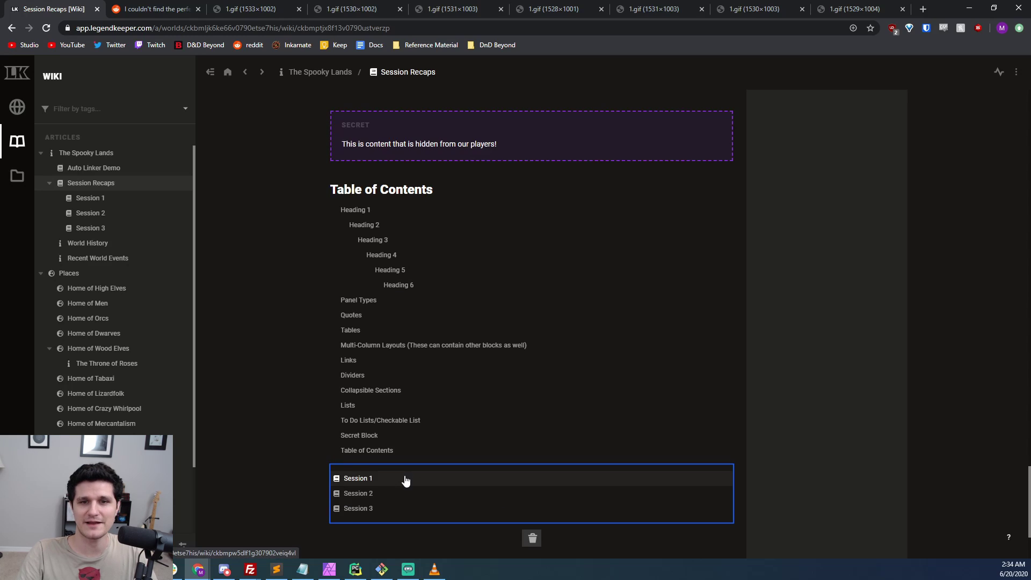
Step: Add an @-mention link to Home of Mercantalism on a new line below the session index
scroll(405, 480, "down", 1)
left_click(425, 486)
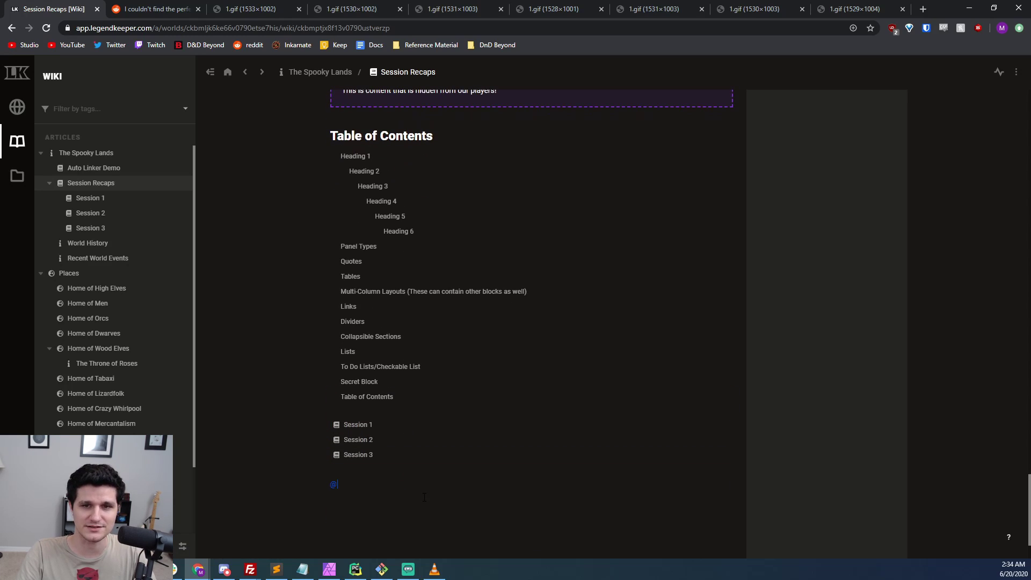
type("@Home of")
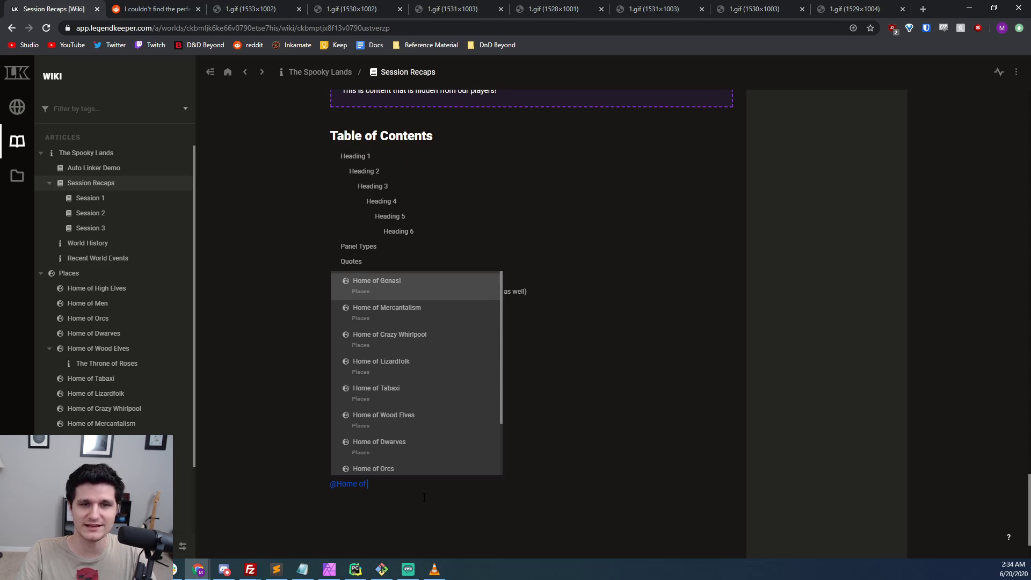
key("Down")
key("Return")
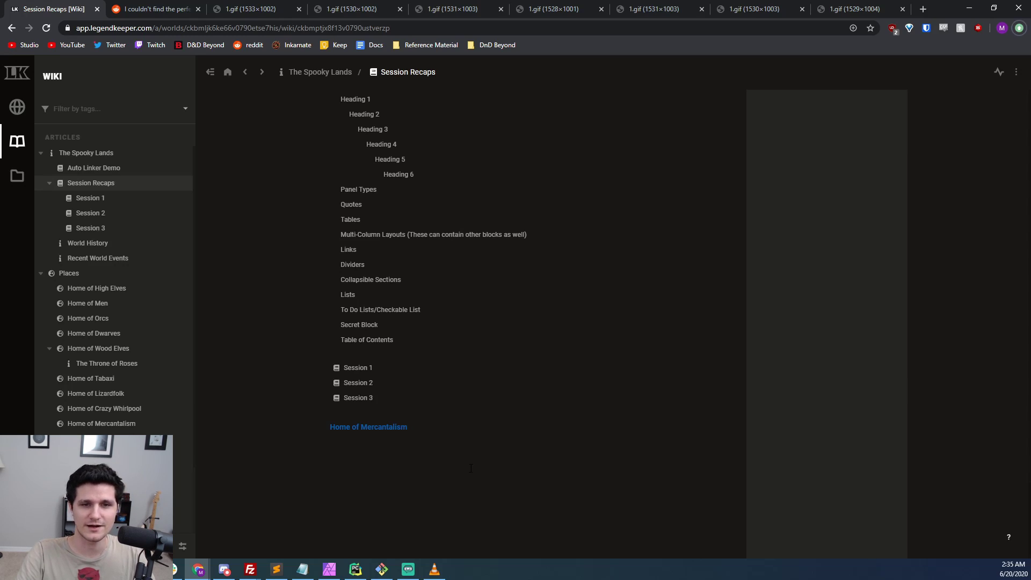
Step: In Auto Linker Demo, auto-link the words World History and Home of Men to their articles
left_click(118, 170)
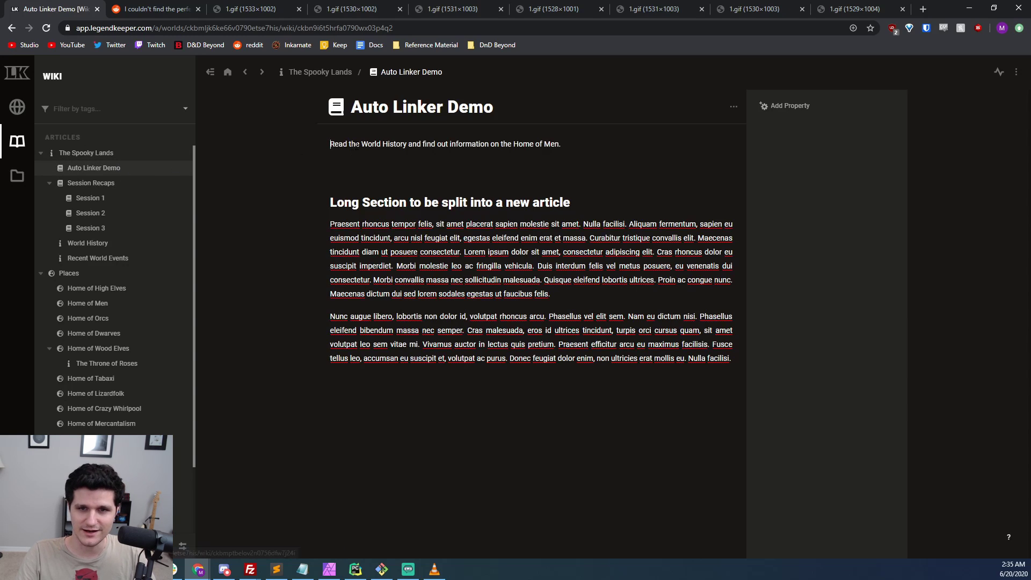
left_click_drag(361, 144, 404, 144)
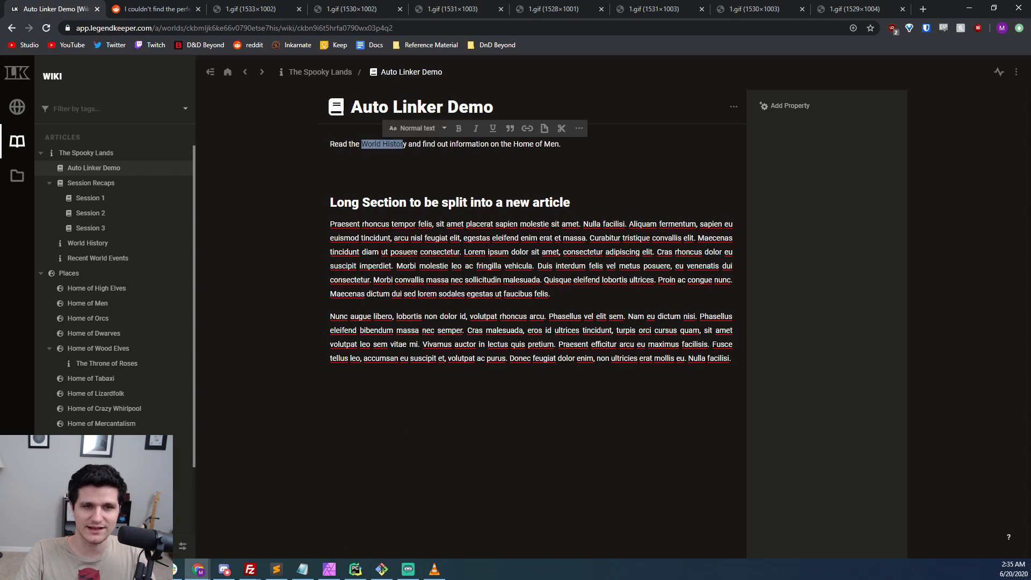
left_click_drag(513, 144, 559, 144)
left_click(330, 224)
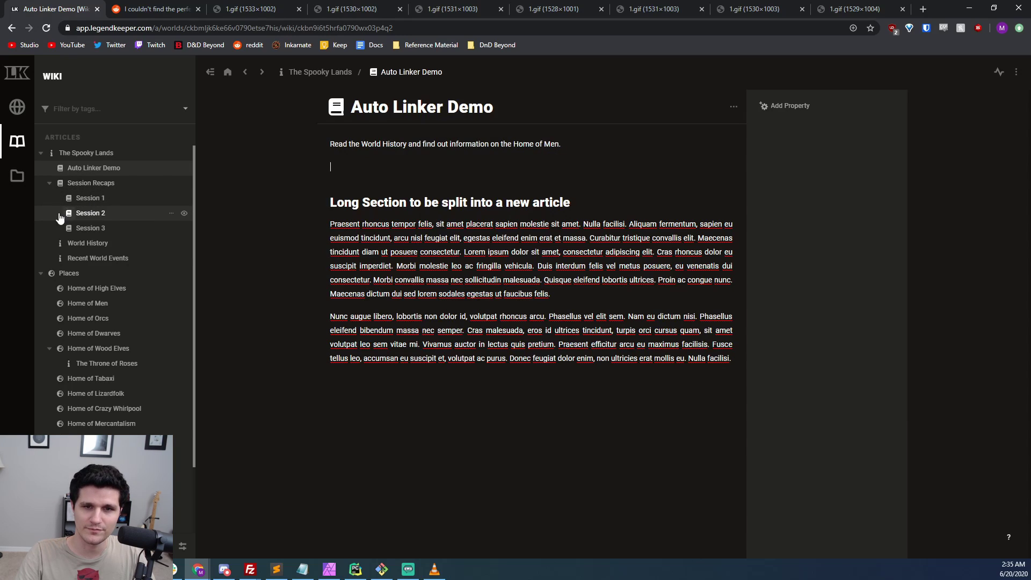
left_click(736, 107)
left_click(773, 133)
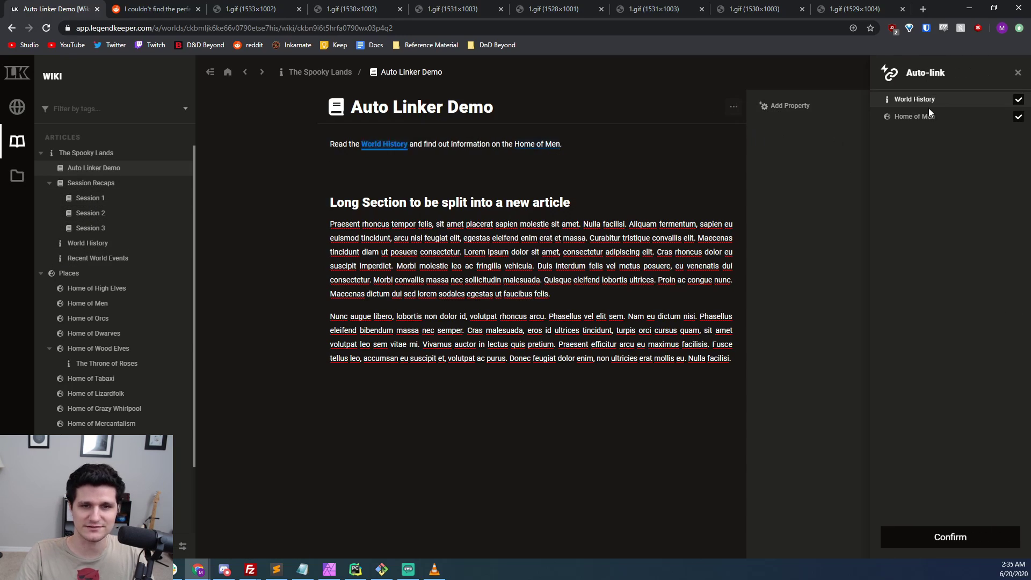
left_click(966, 539)
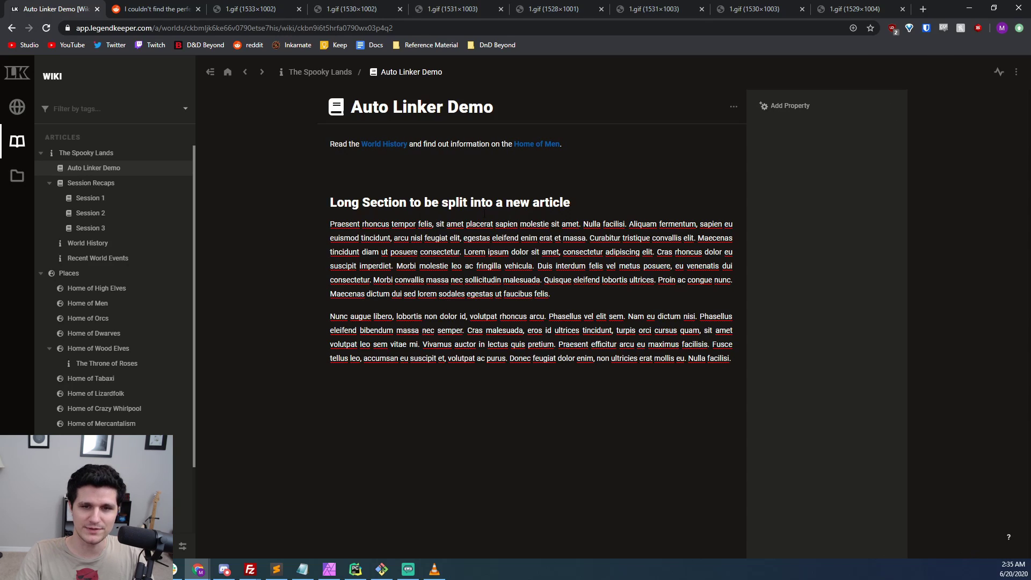
Step: Move the long section into a new child article named 'Cool new article'
left_click_drag(330, 203, 733, 369)
left_click(696, 182)
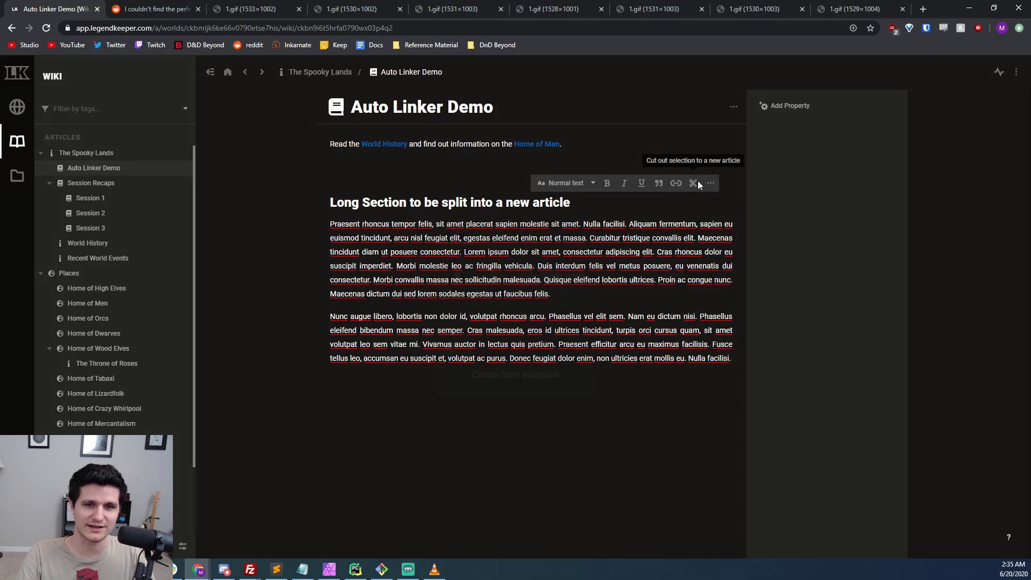
key("ctrl+a")
type("Cool new article")
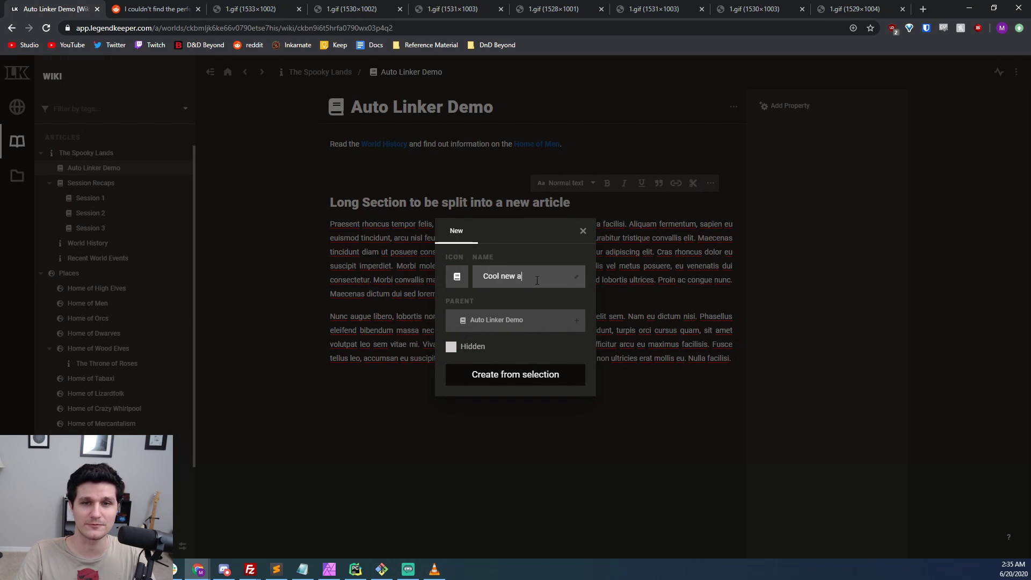
left_click(526, 370)
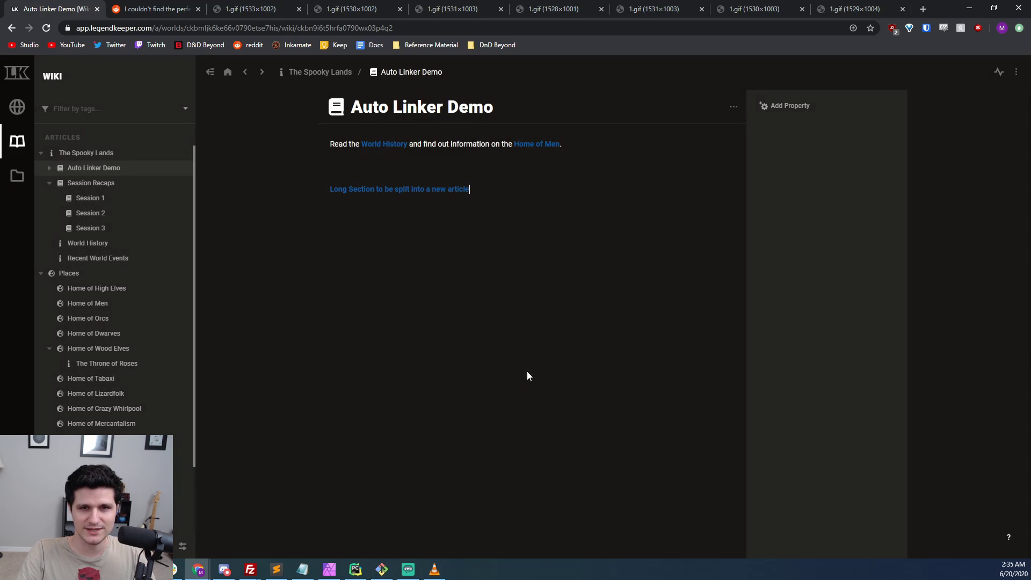
Step: Collapse the tree and pin Places, Beings and Random Encounters as quick-switch shortcuts
key("alt+Tab")
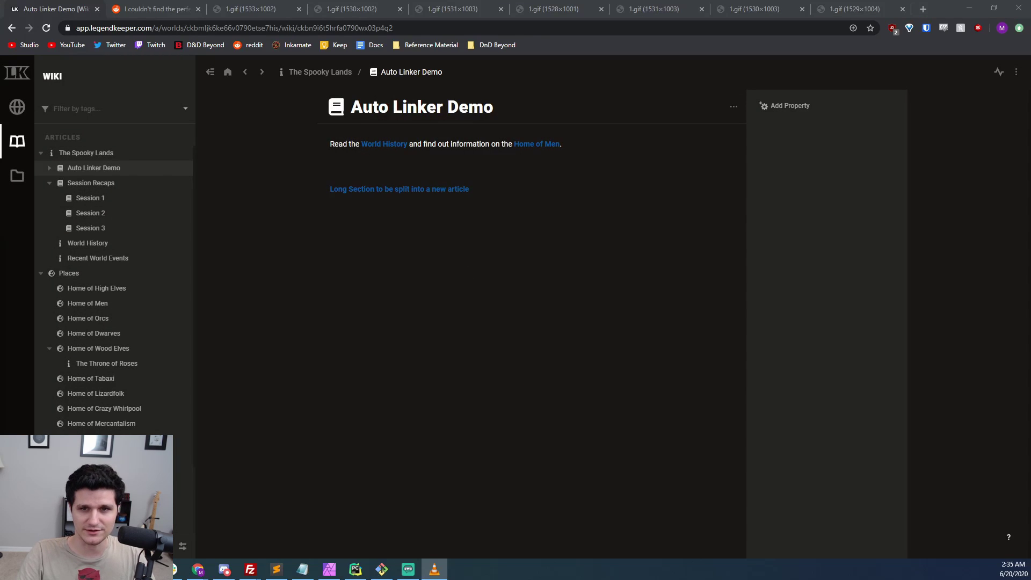
left_click(42, 273)
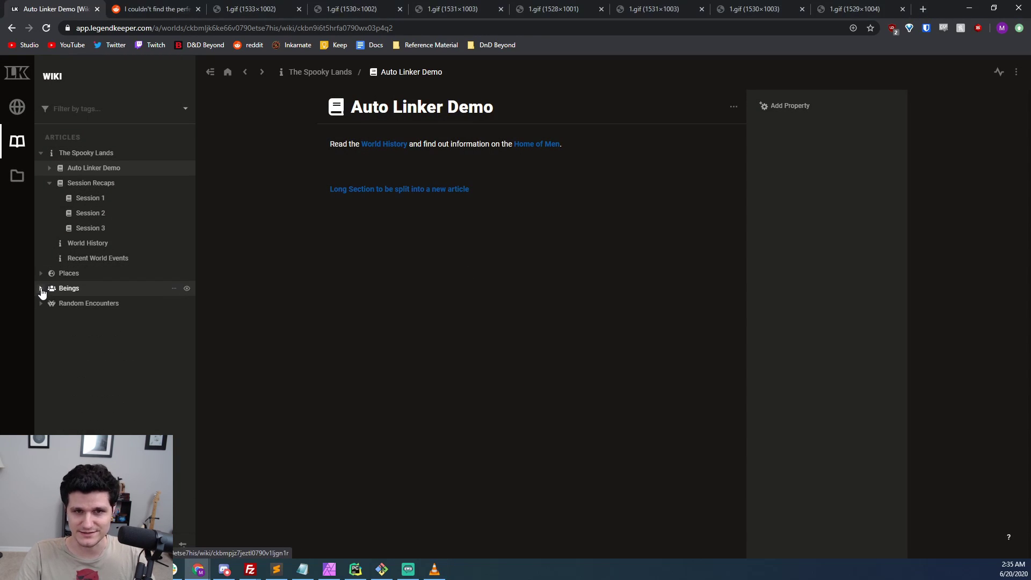
left_click(42, 153)
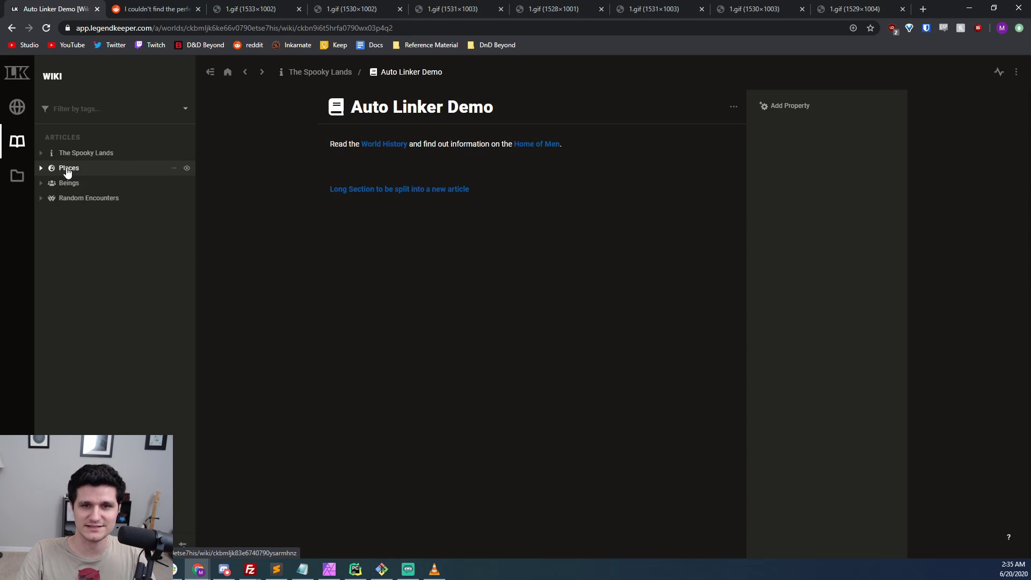
left_click_drag(69, 170, 155, 80)
left_click_drag(74, 184, 163, 72)
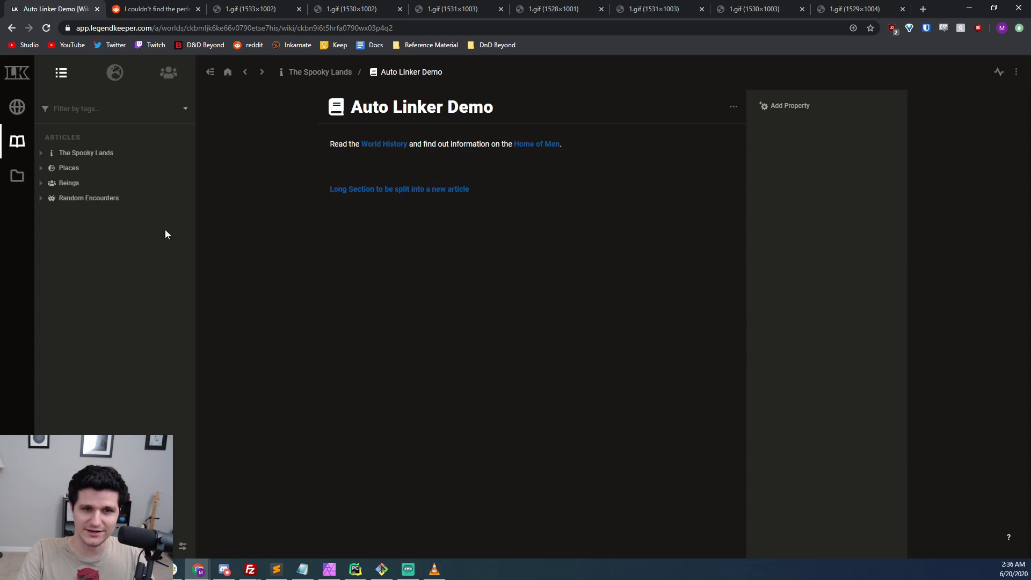
left_click_drag(92, 199, 171, 80)
Step: Switch through the Places, Beings and Random Encounters shortcuts and back to the full article tree
right_click(98, 81)
left_click(98, 81)
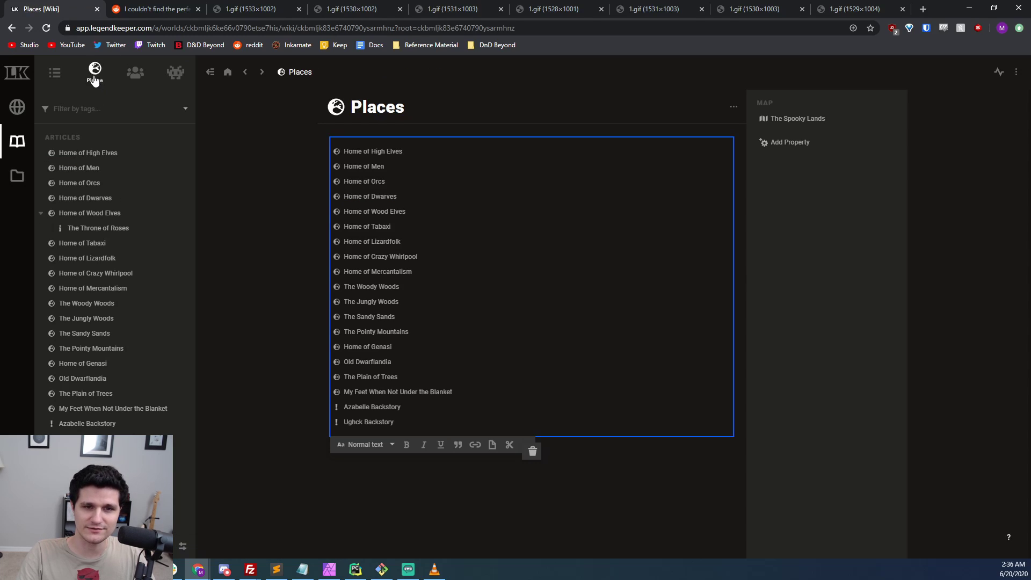
left_click(61, 80)
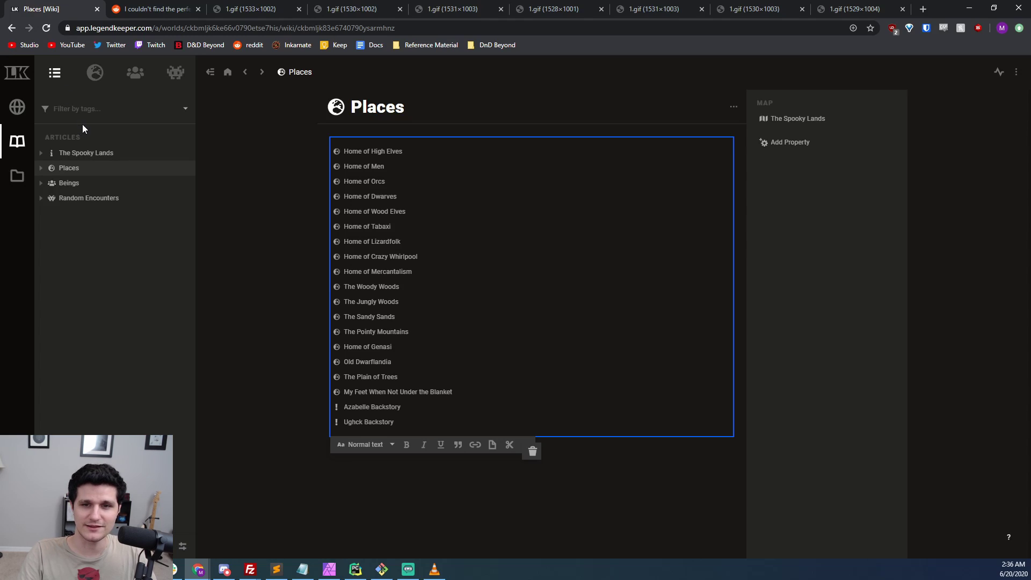
left_click(95, 74)
left_click(143, 80)
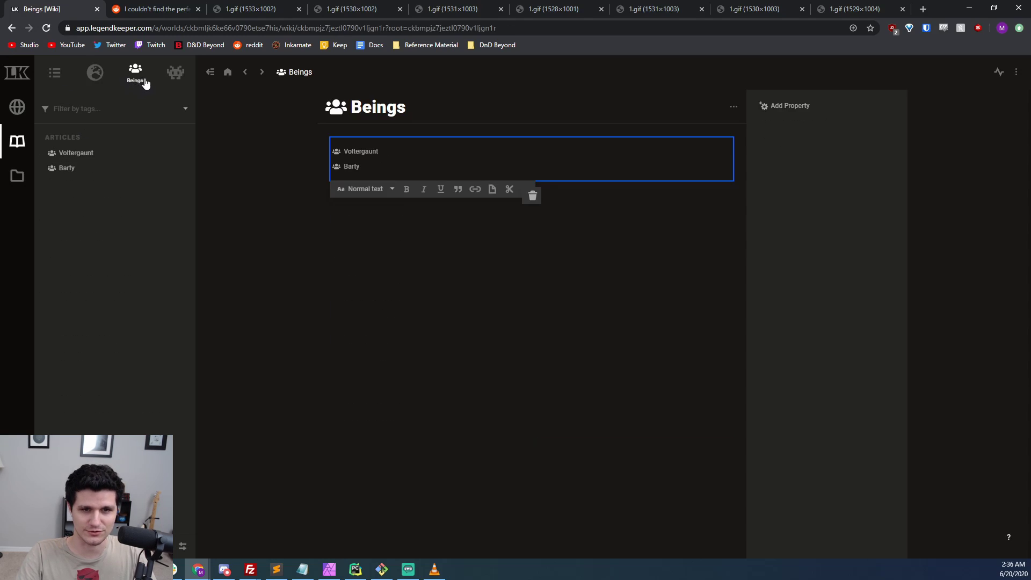
left_click(172, 75)
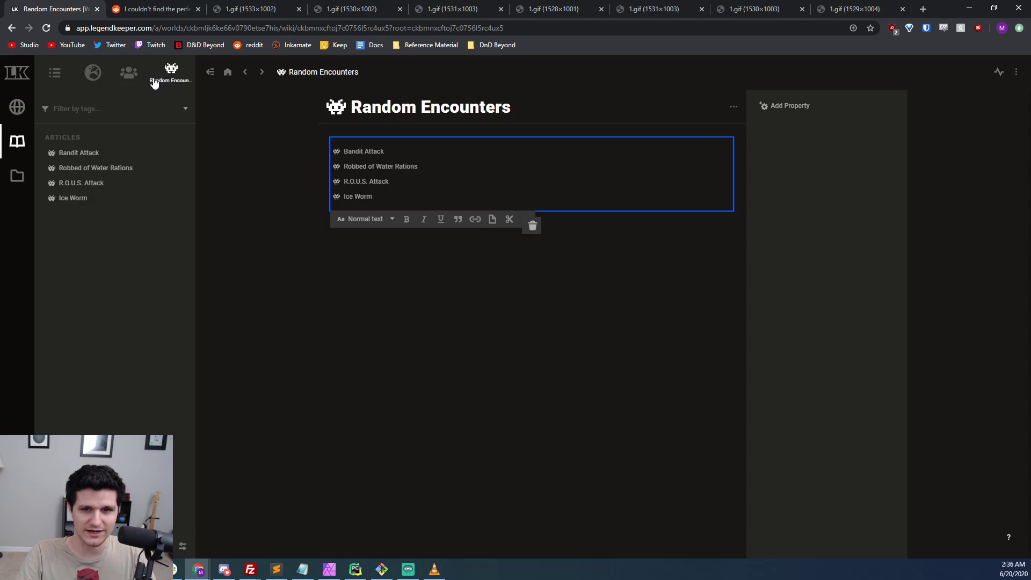
left_click(62, 77)
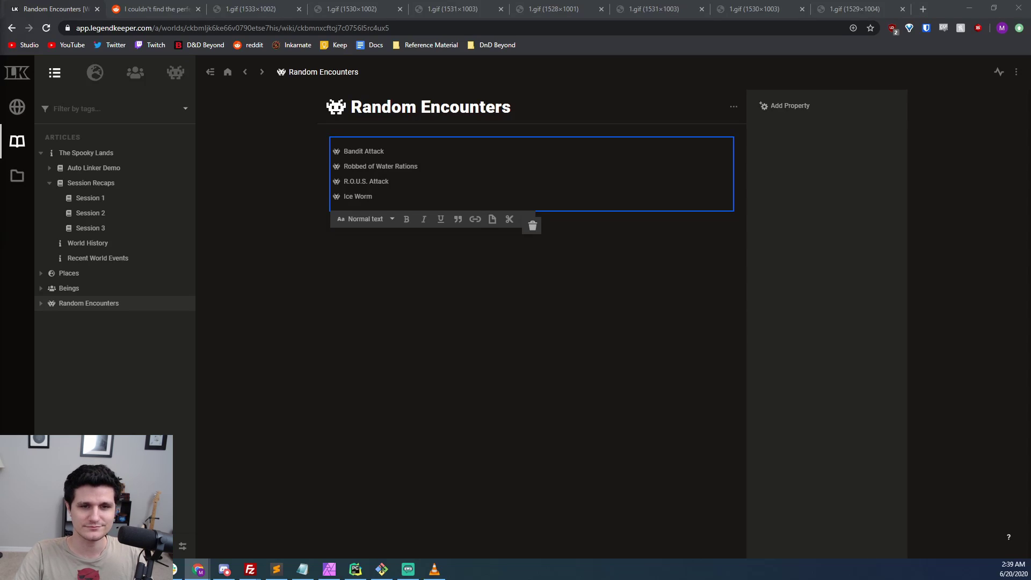
key("alt+Tab")
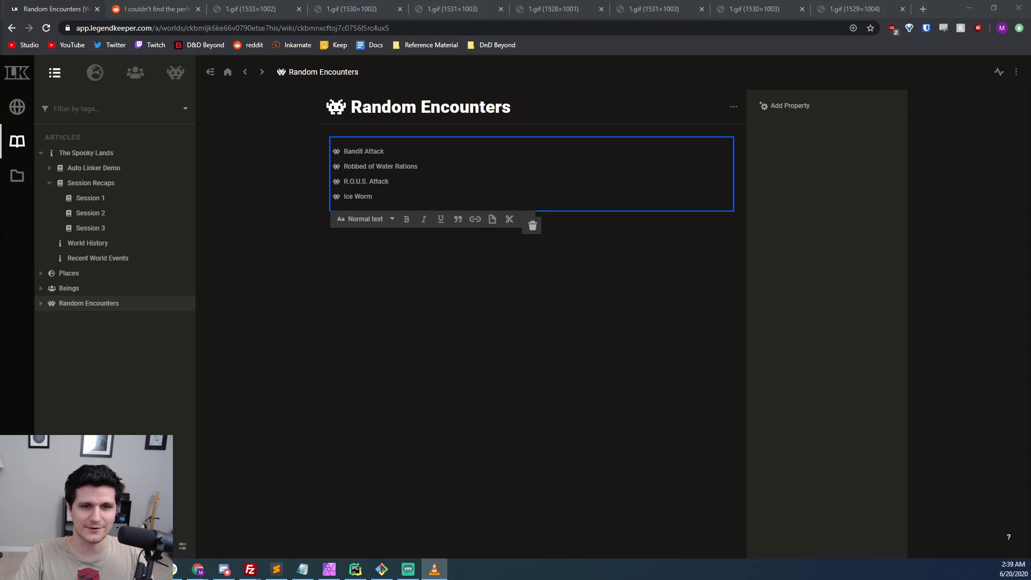
key("alt+Tab")
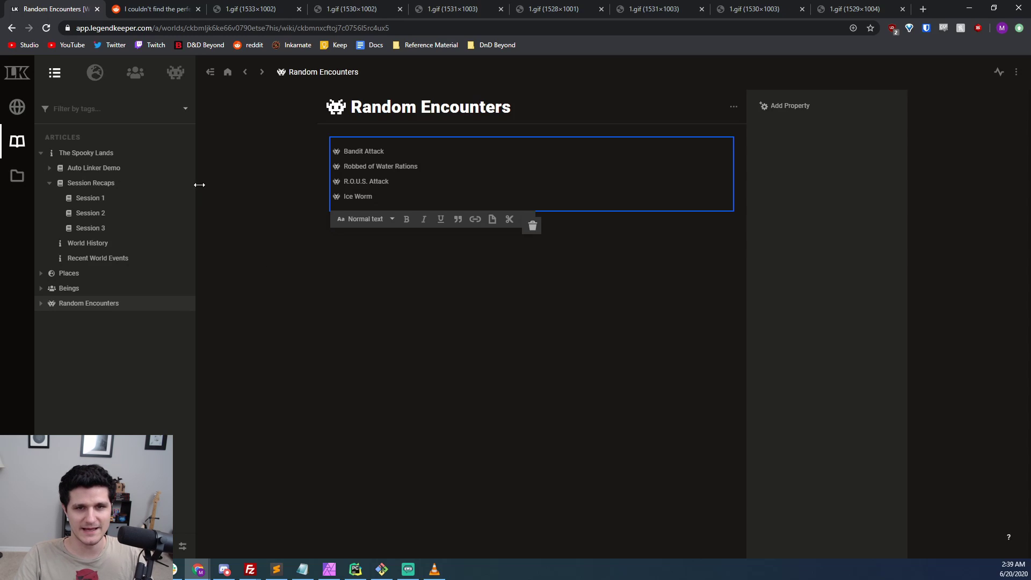
Step: Open Home of High Elves from Places and view its Government, Culture and Commerce sections
left_click(94, 80)
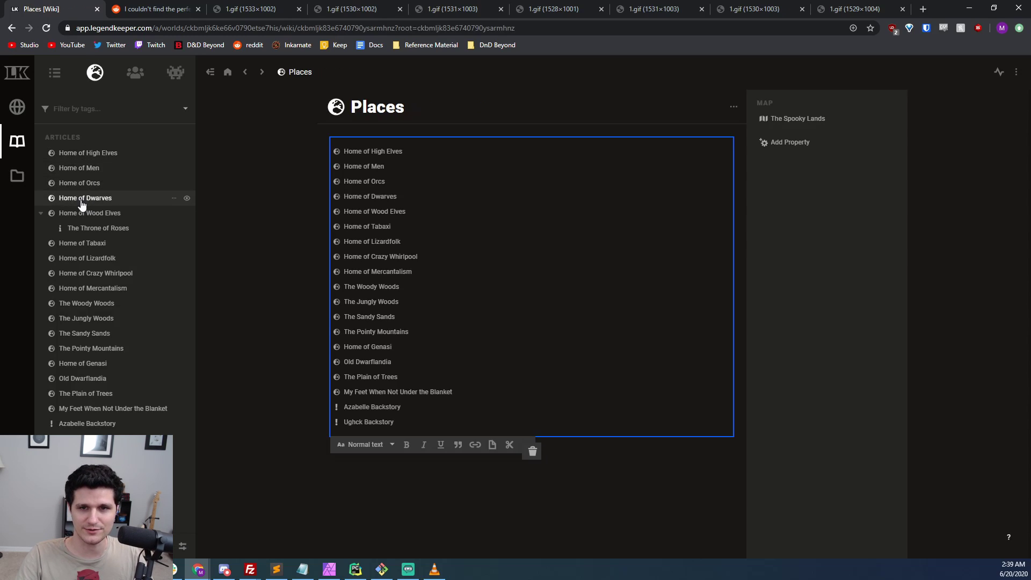
left_click(92, 156)
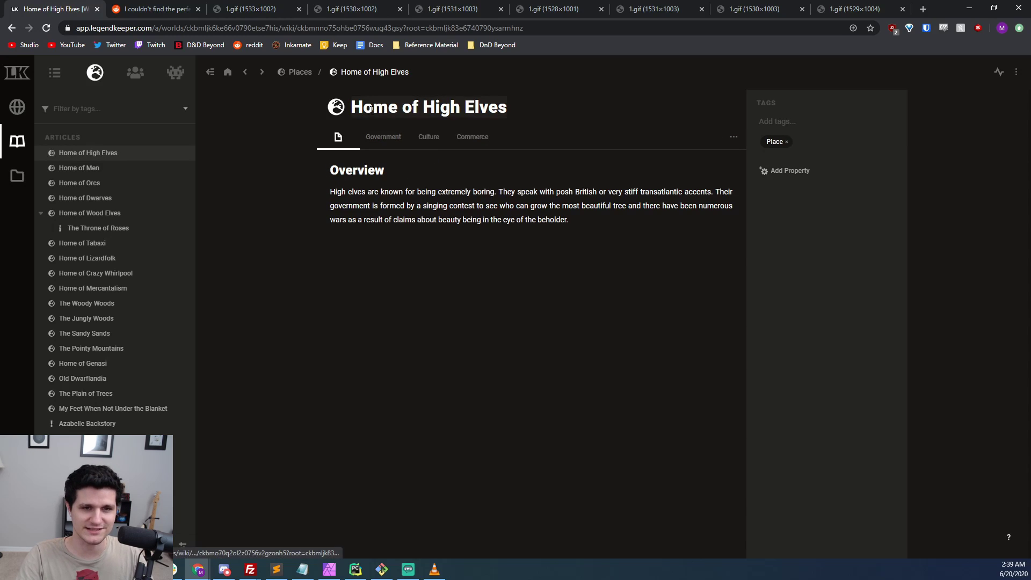
left_click(393, 144)
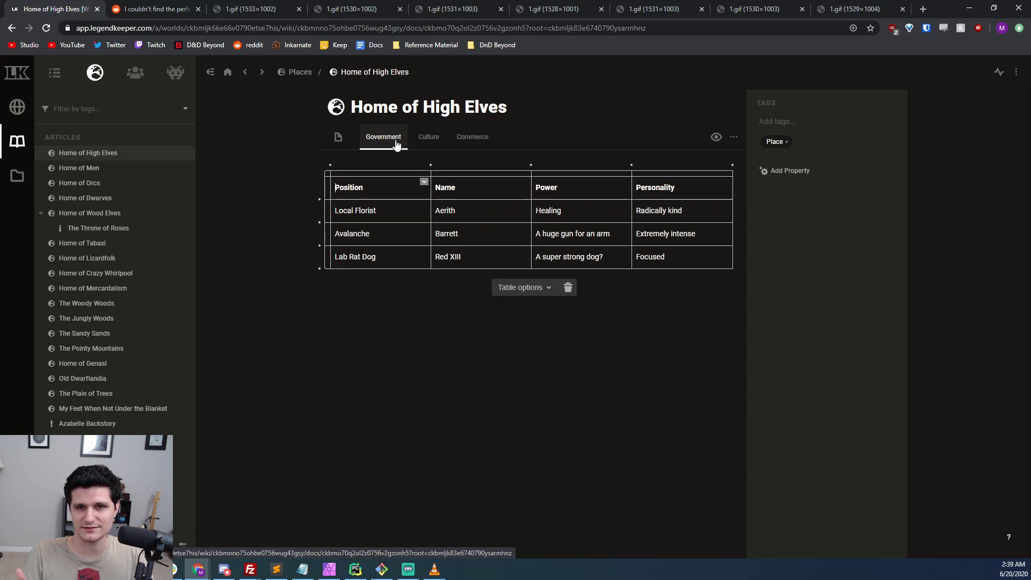
left_click(428, 144)
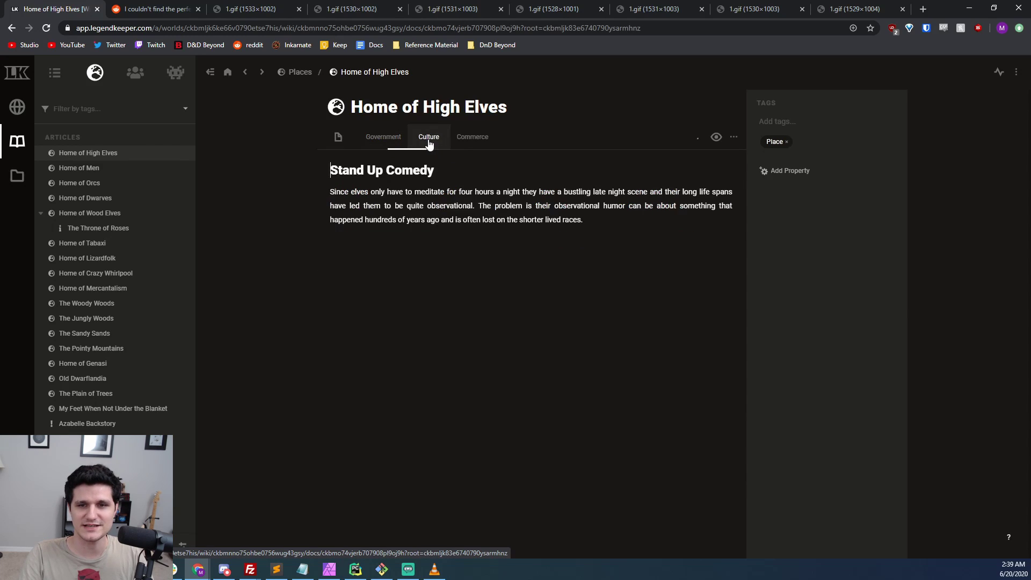
left_click(482, 143)
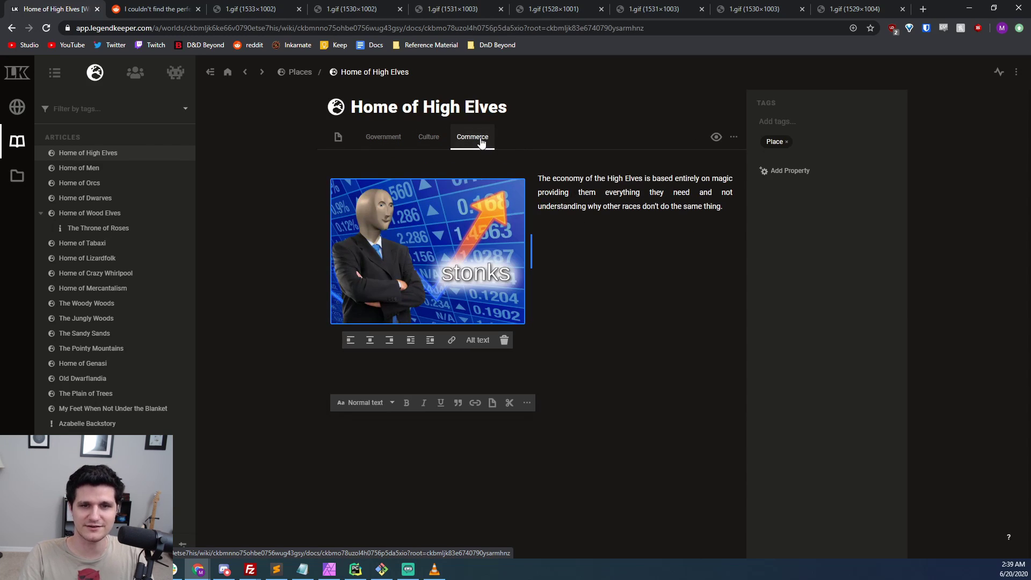
Step: Below the stonks image, add a Heading 1 'Normal headings' followed by 'and normal writing'
left_click(543, 381)
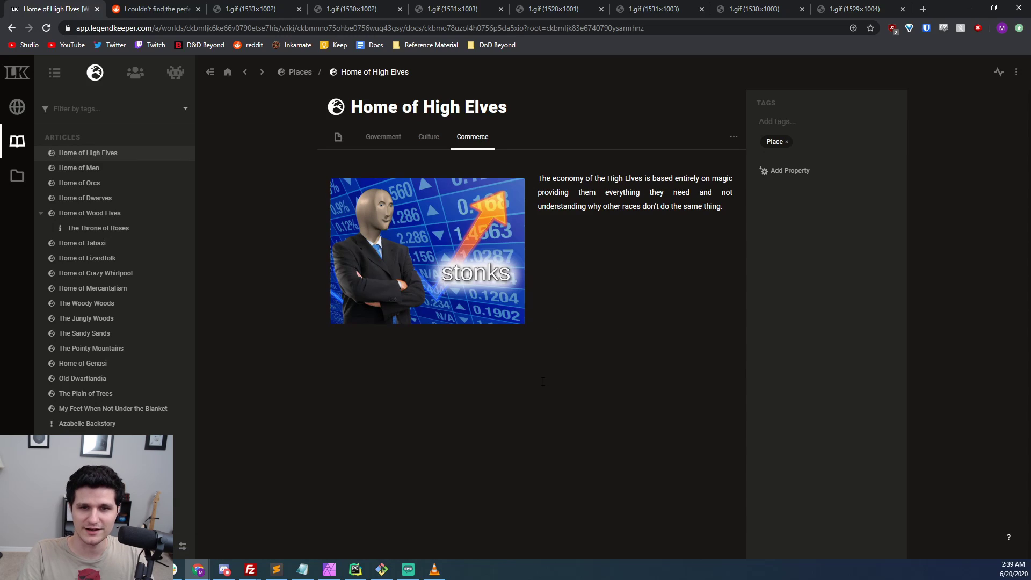
type("/heading")
key("Return")
type("Normal headings ")
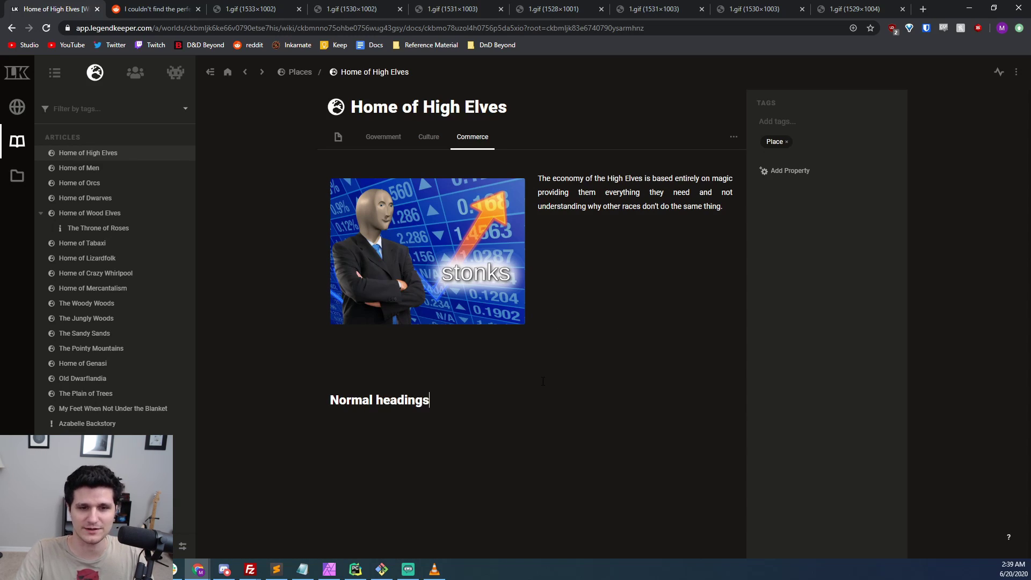
type("and normal writing.")
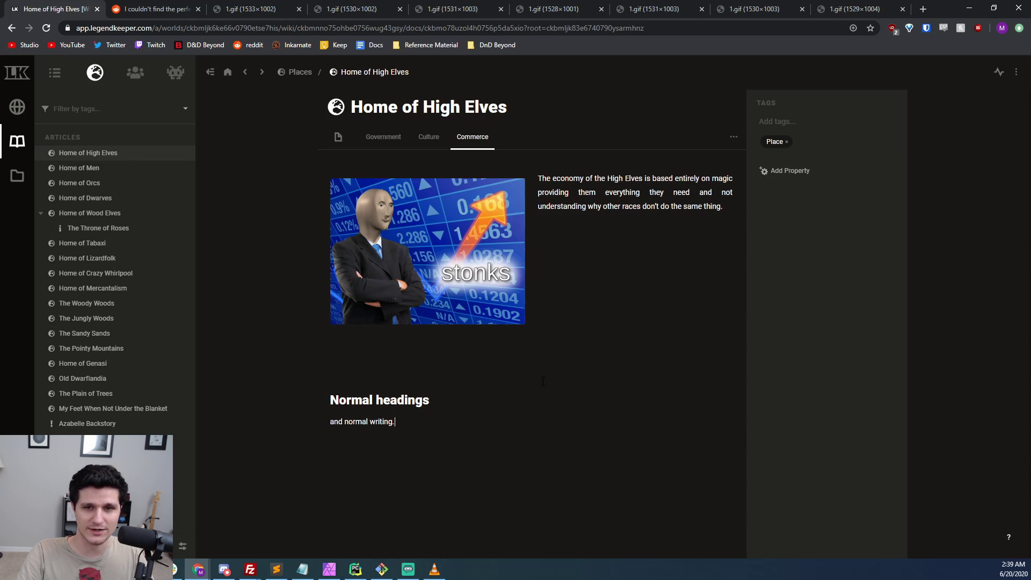
Step: Add a Pin Appearance property, leaving its shape and colour unchanged, and a Mentioned In property
left_click(787, 173)
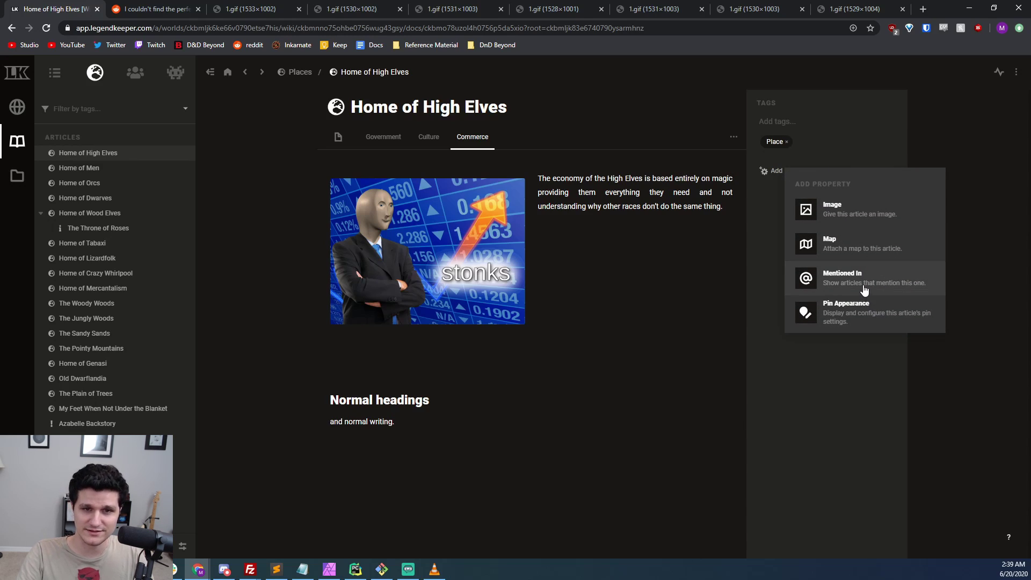
left_click(864, 307)
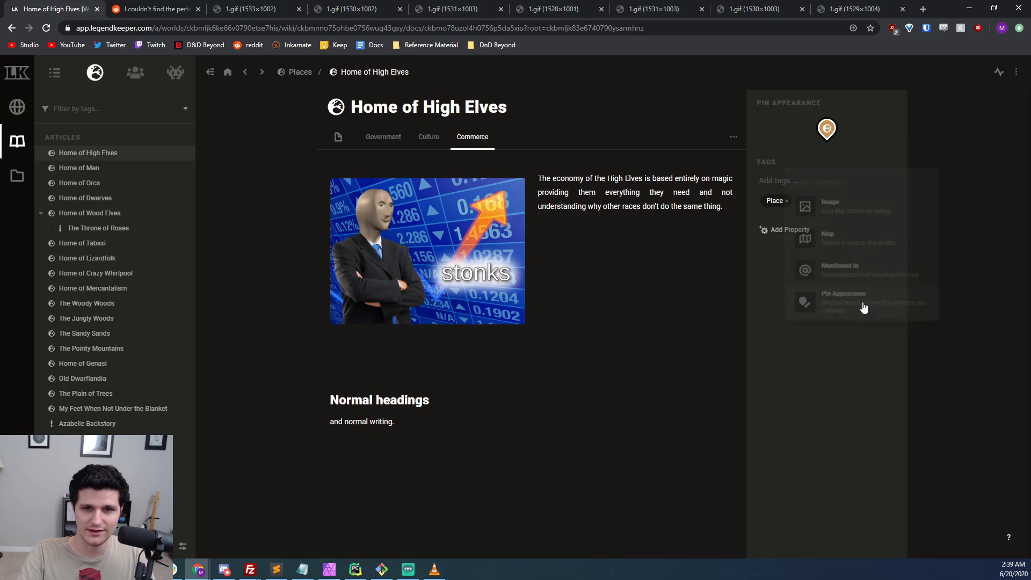
left_click(827, 128)
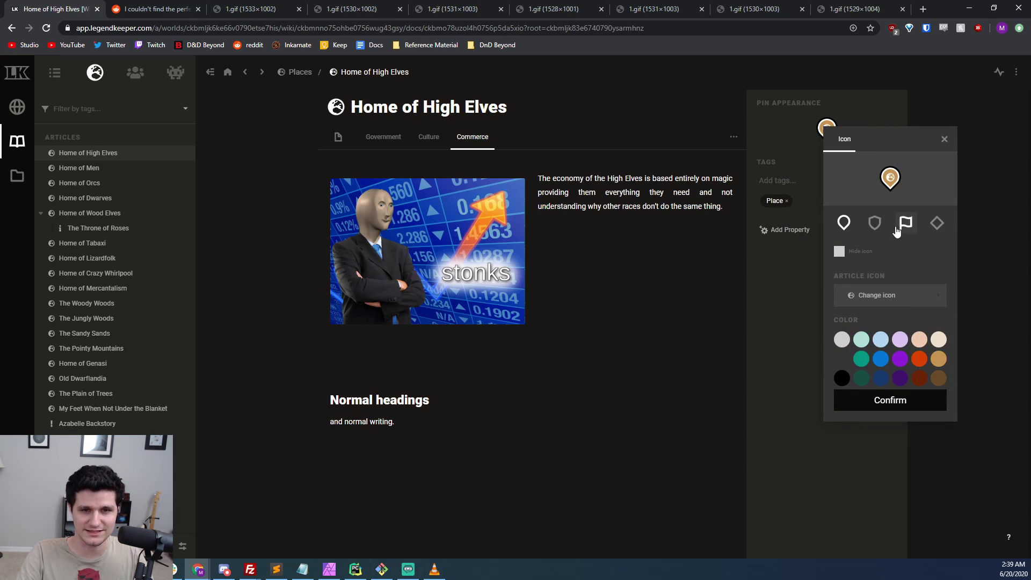
left_click(803, 249)
left_click(789, 231)
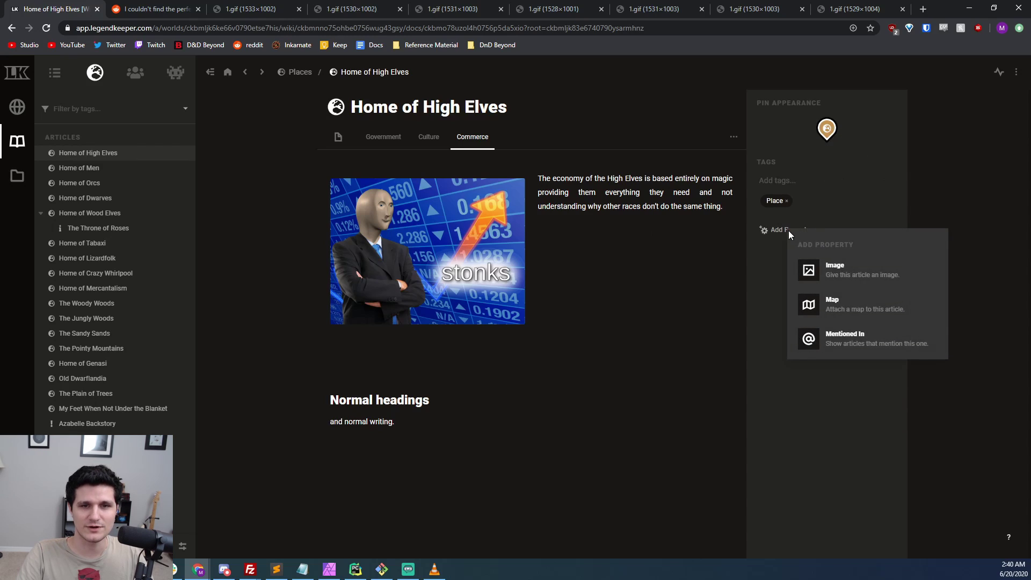
left_click(842, 338)
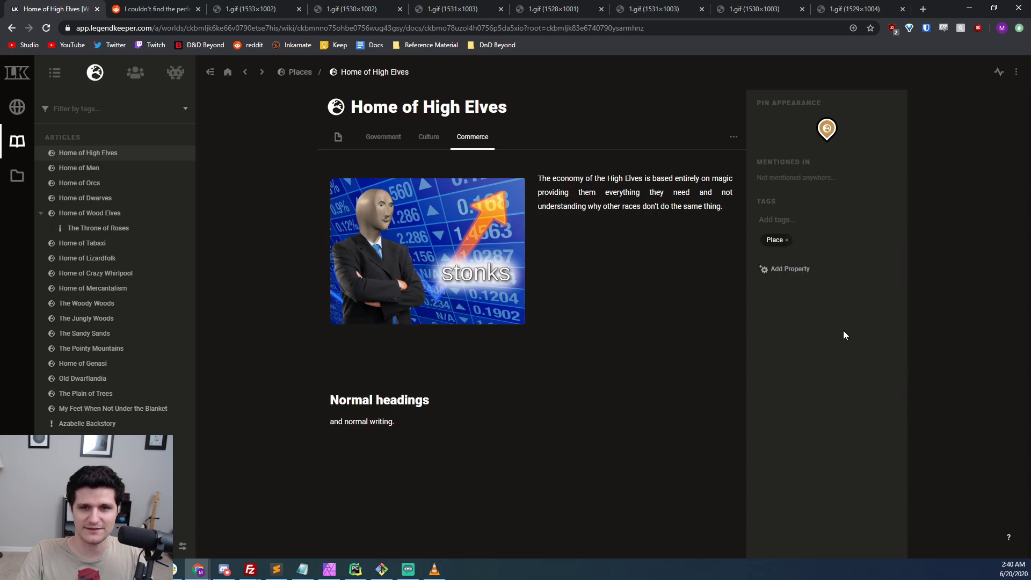
left_click(661, 359)
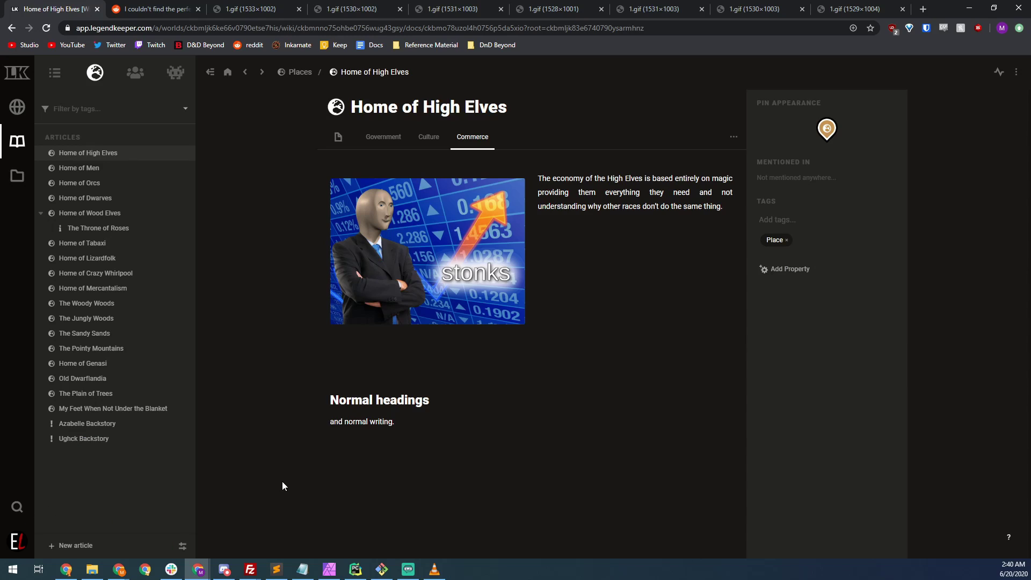
Step: Search 'Home of wood elves' with Ctrl+K and open the Home of Wood Elves article
key("ctrl+k")
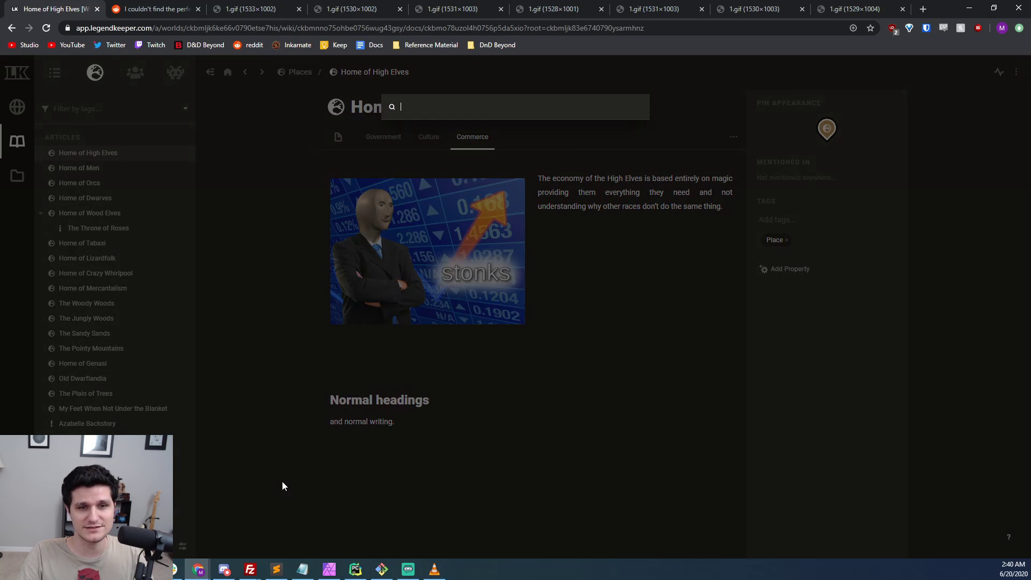
type("Home of wood elves")
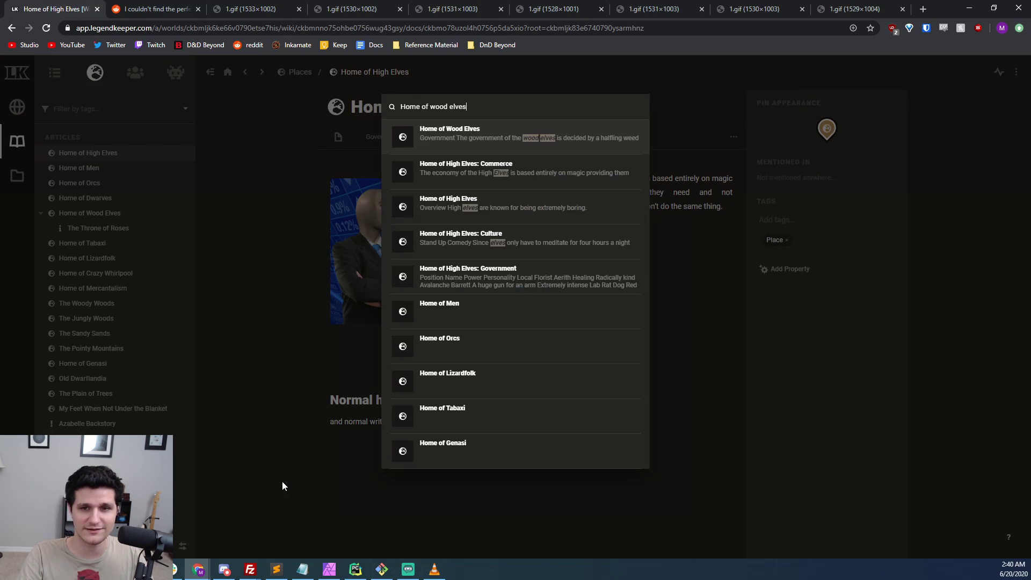
left_click(463, 144)
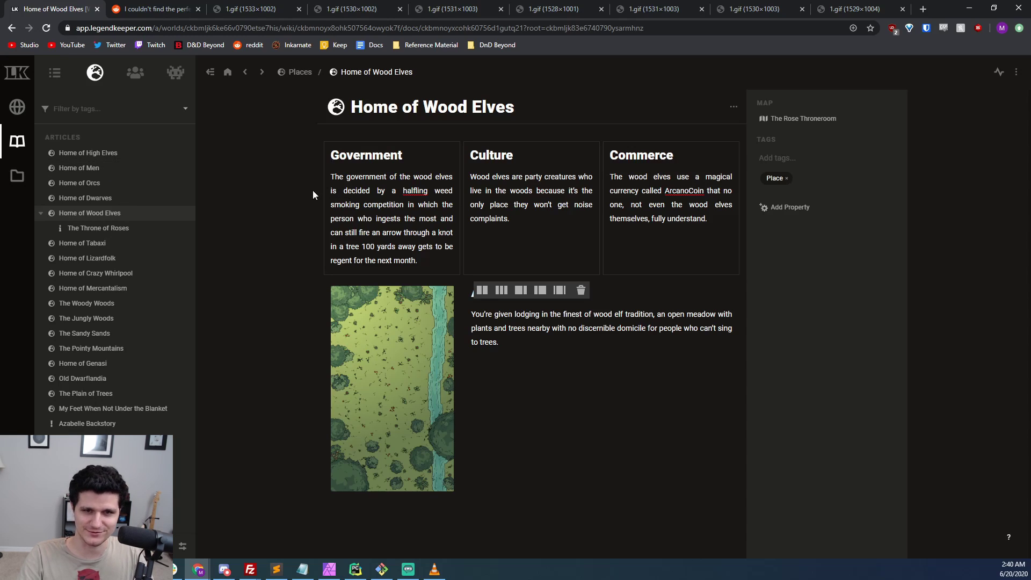
Step: In the full article tree, open Session Recaps under The Spooky Lands and scroll through it
left_click(55, 72)
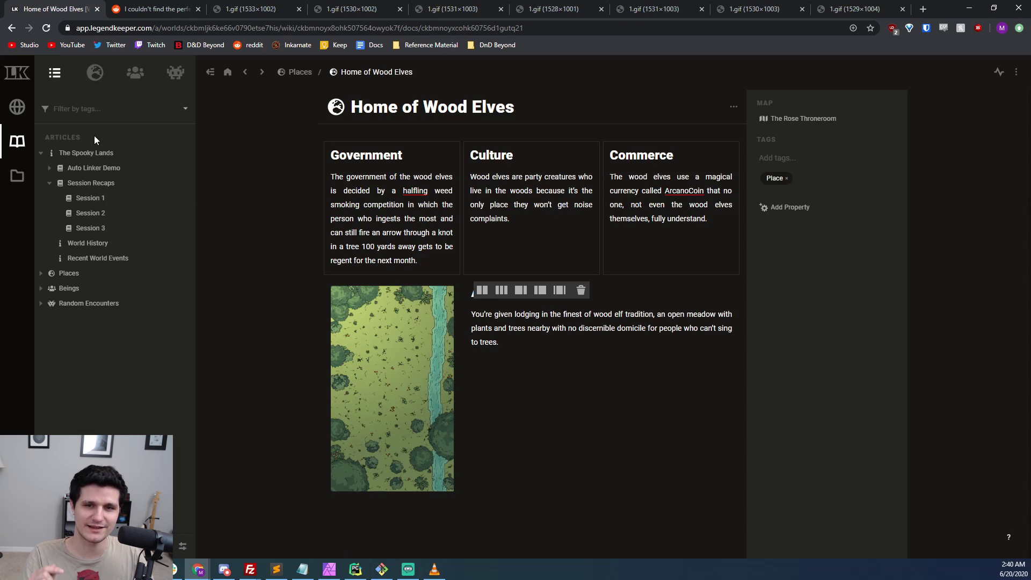
left_click(123, 168)
left_click(109, 154)
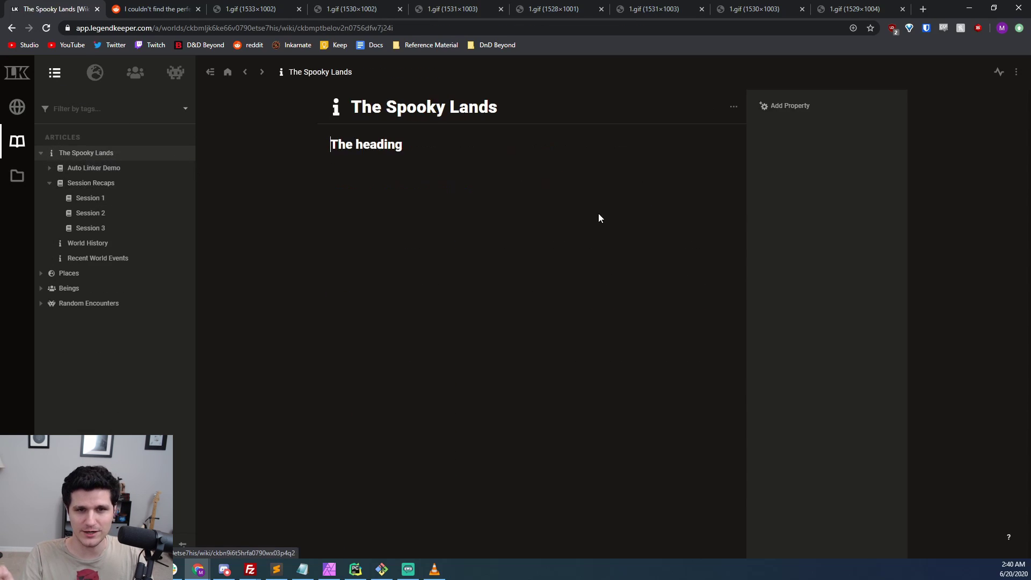
left_click(122, 183)
scroll(796, 233, "down", 4)
scroll(774, 148, "up", 4)
scroll(673, 273, "down", 4)
scroll(673, 273, "up", 4)
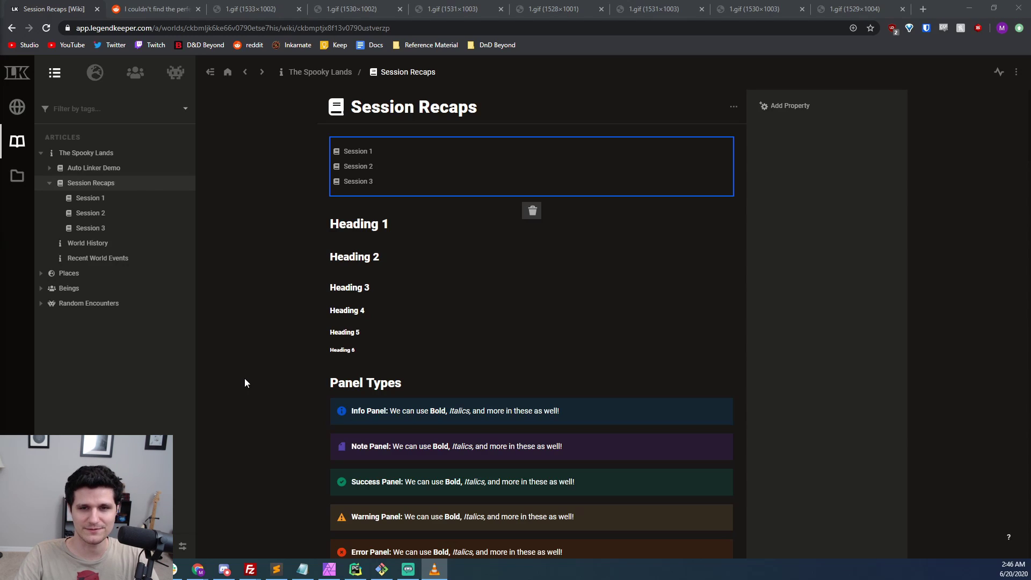
Step: Refocus the browser and switch to the Places atlas map with its pin list
left_click(245, 382)
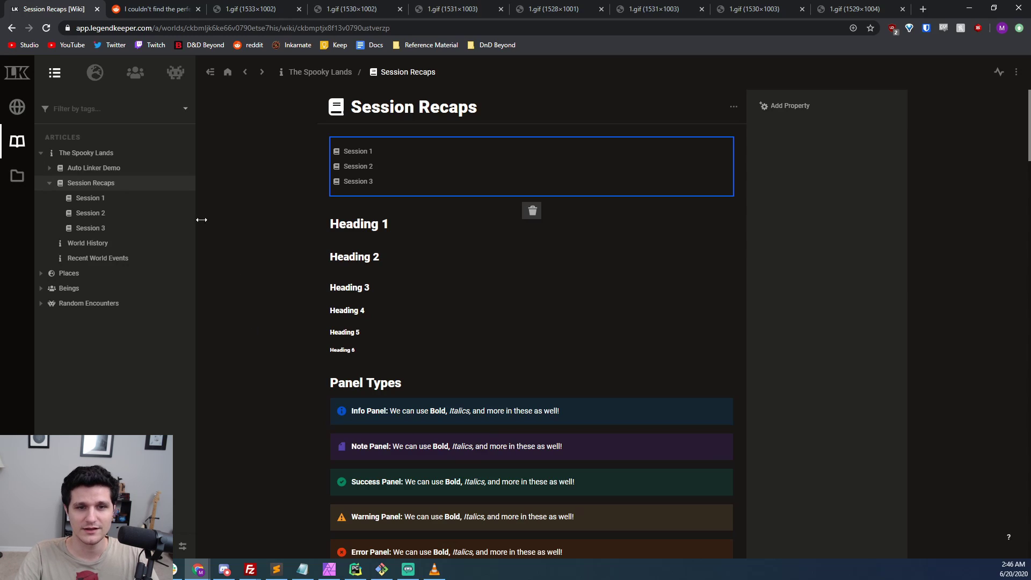
left_click(18, 107)
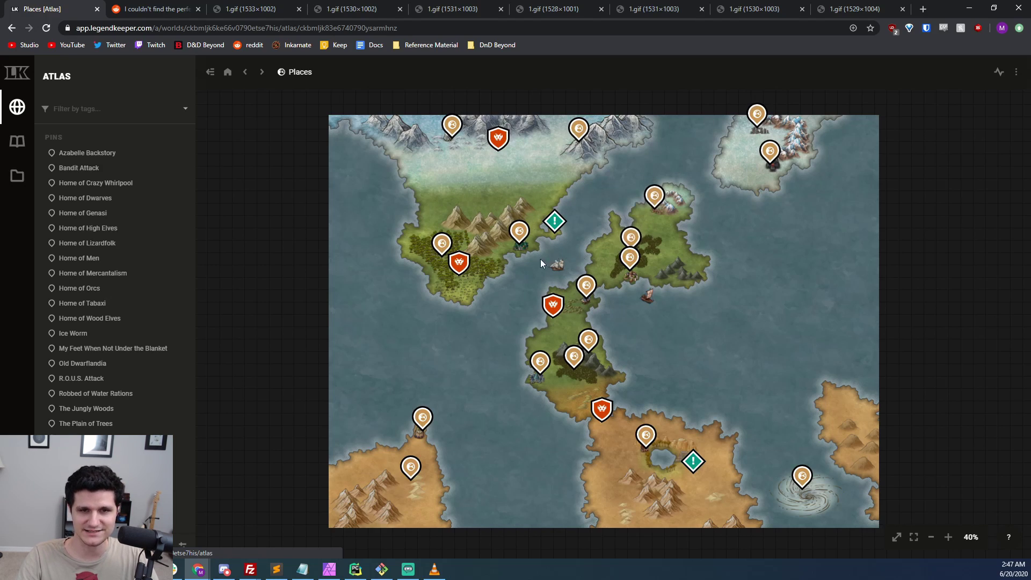
left_click(517, 231)
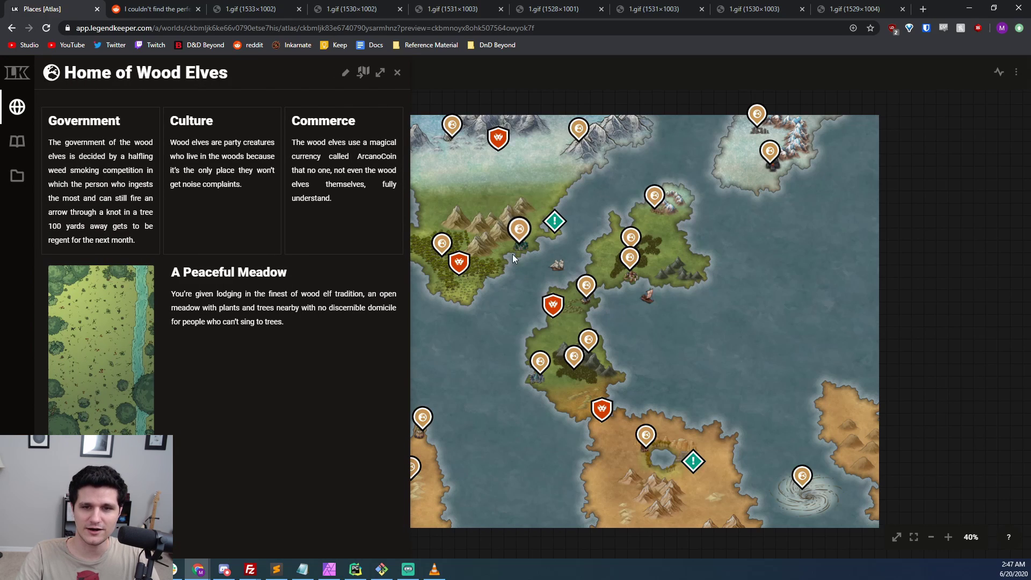
left_click(498, 293)
left_click(540, 361)
left_click(528, 390)
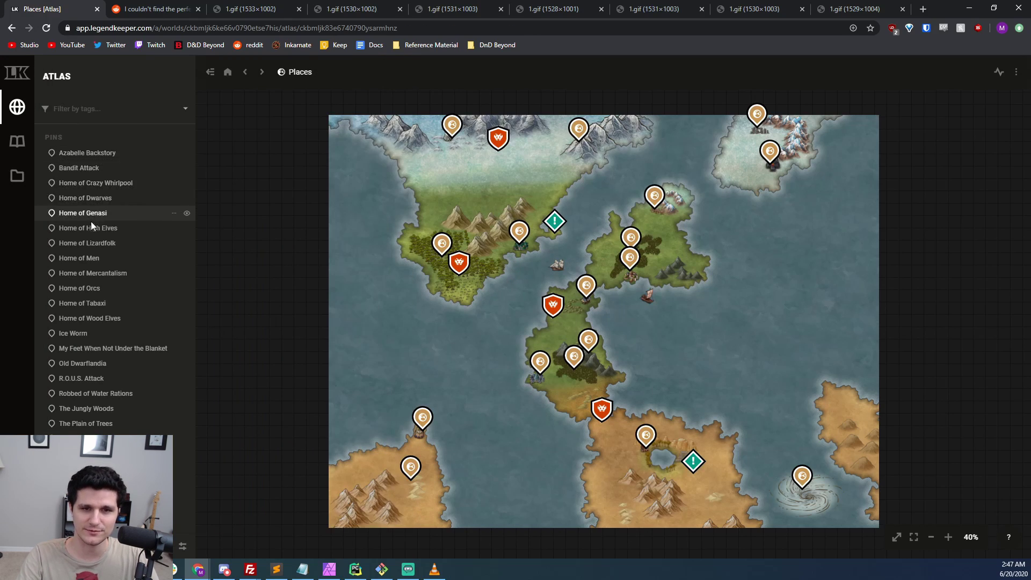
left_click(90, 110)
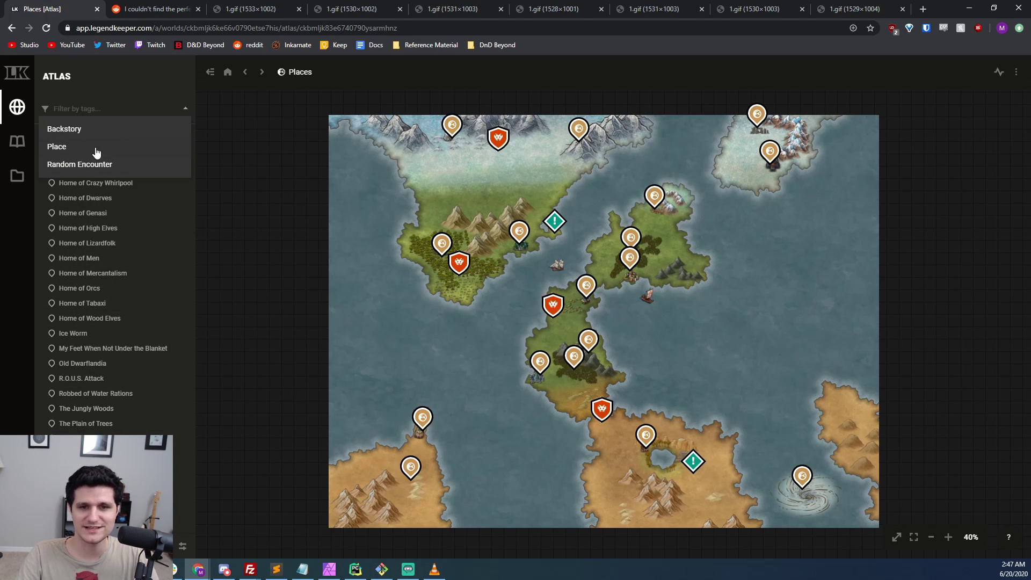
left_click(100, 137)
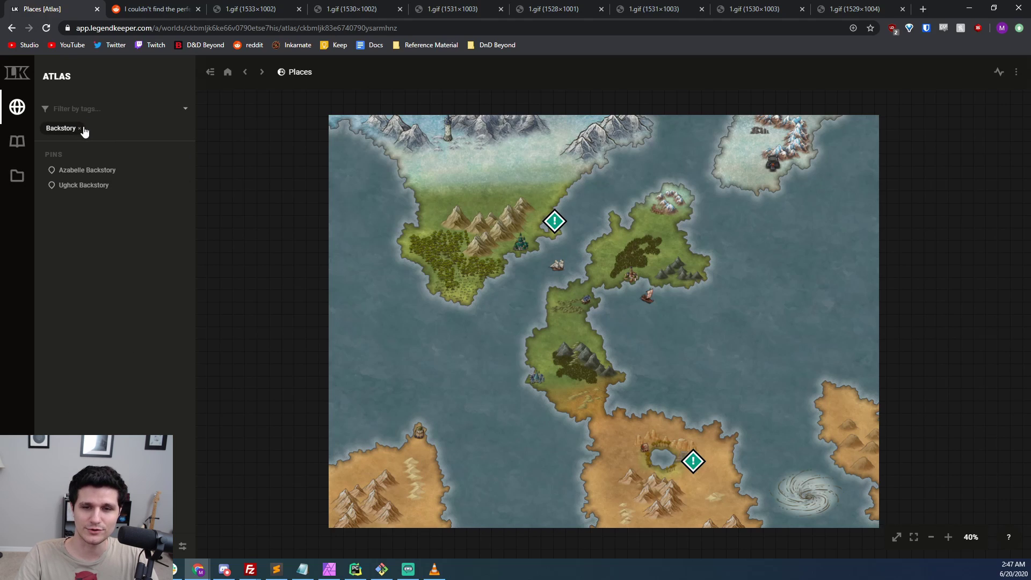
left_click(107, 109)
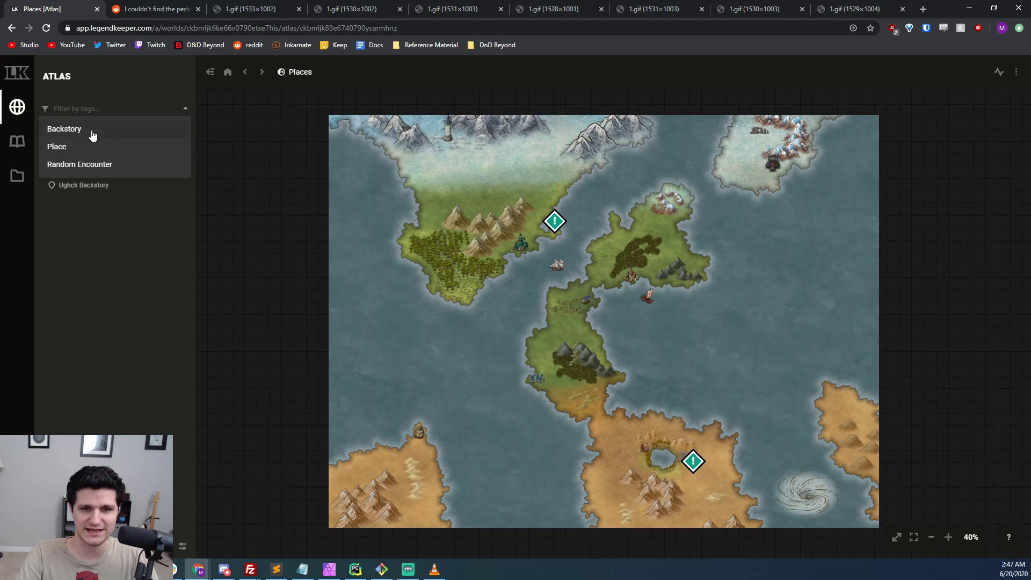
left_click(93, 163)
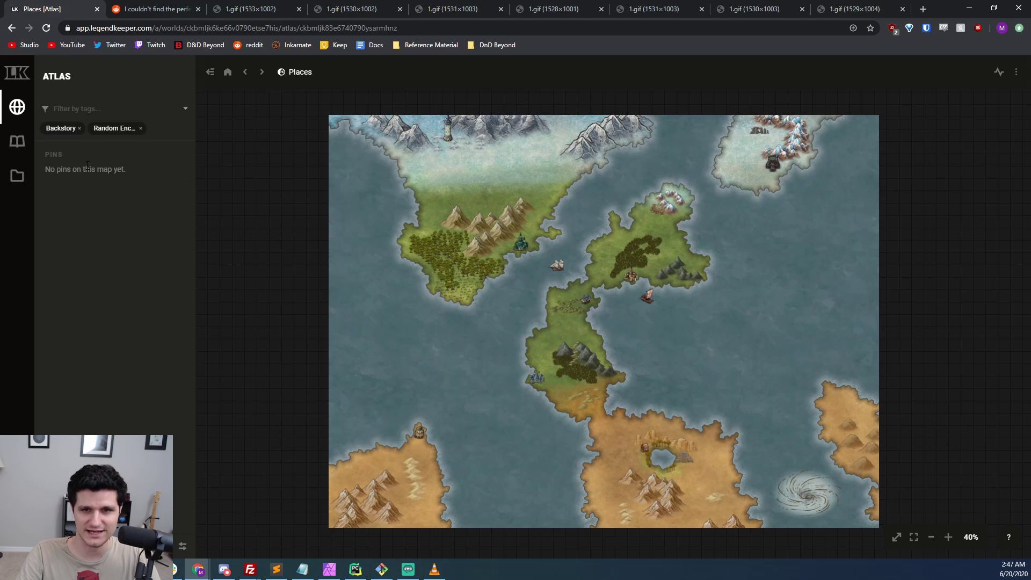
left_click(45, 110)
left_click(60, 142)
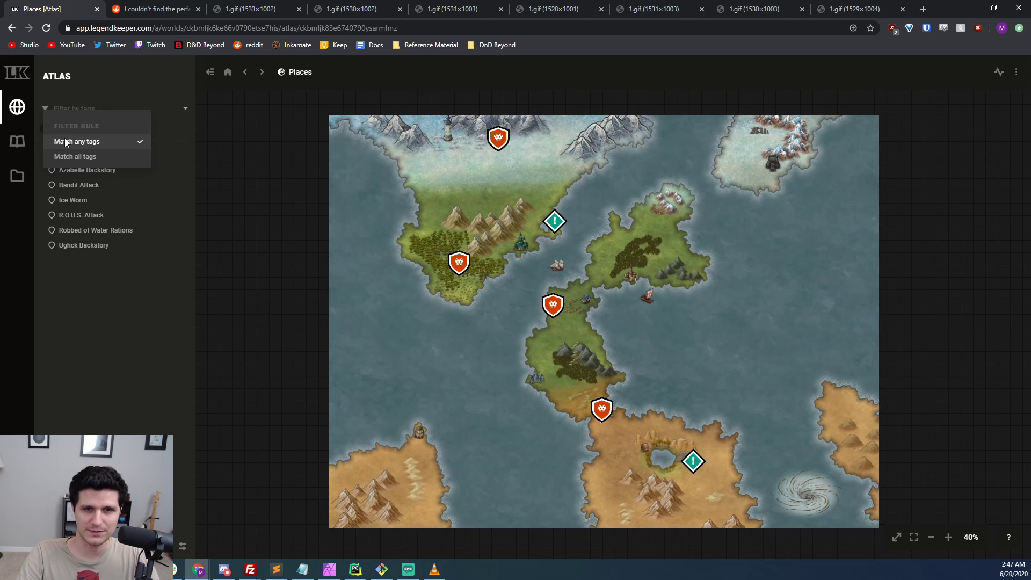
left_click(131, 83)
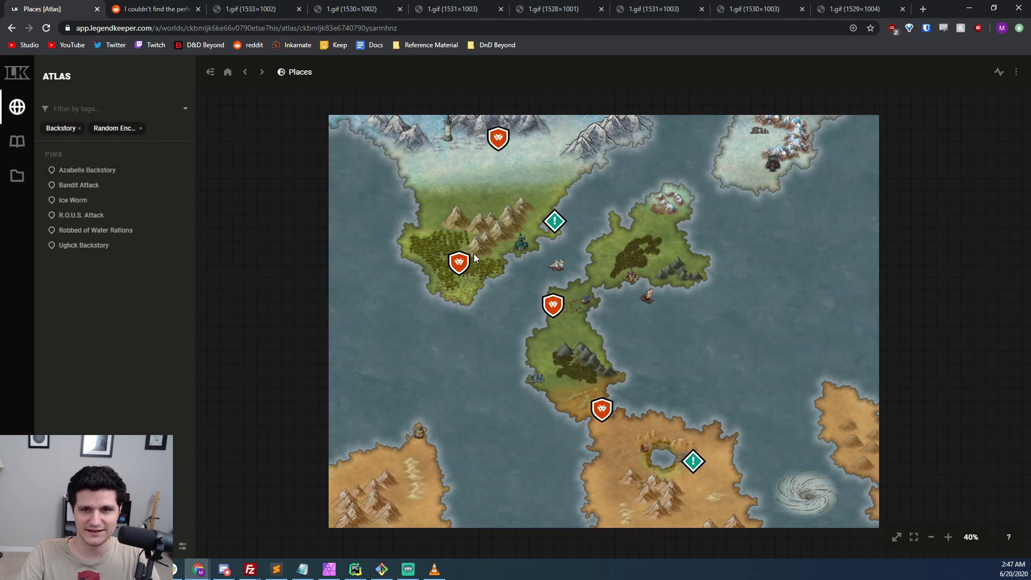
Step: Clear the Random Encounter and Backstory tag filters and preview the Home of High Elves article
left_click(142, 130)
left_click(79, 129)
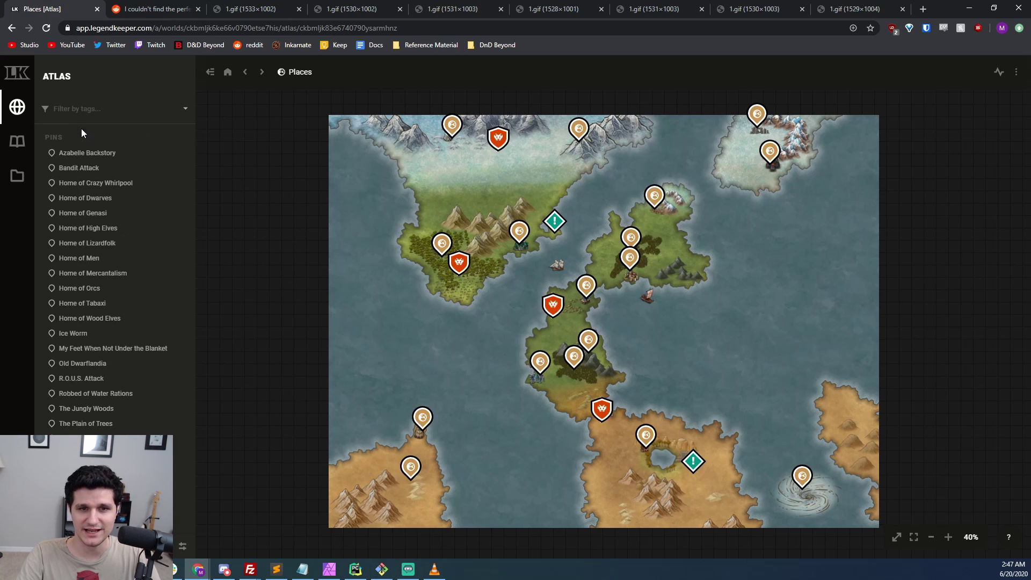
left_click(541, 360)
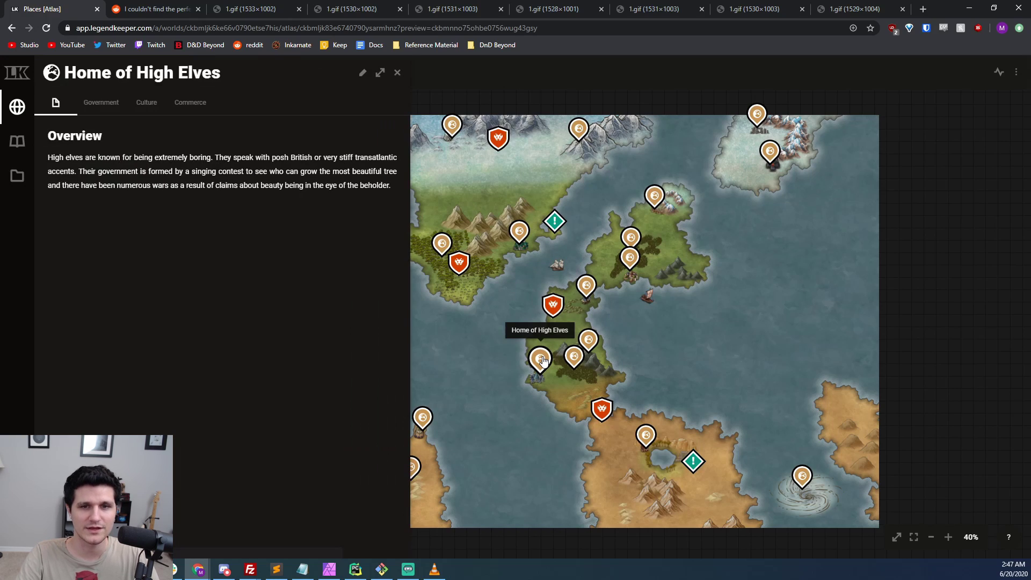
Step: Browse its Government, Culture and Commerce sections, open the full article, then close everything
left_click(118, 107)
left_click(146, 103)
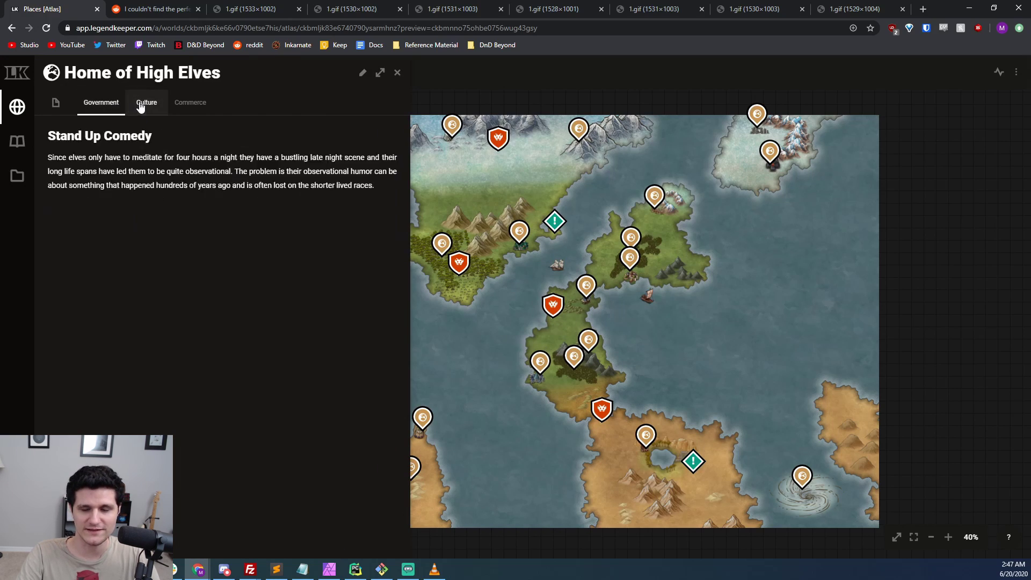
left_click(190, 103)
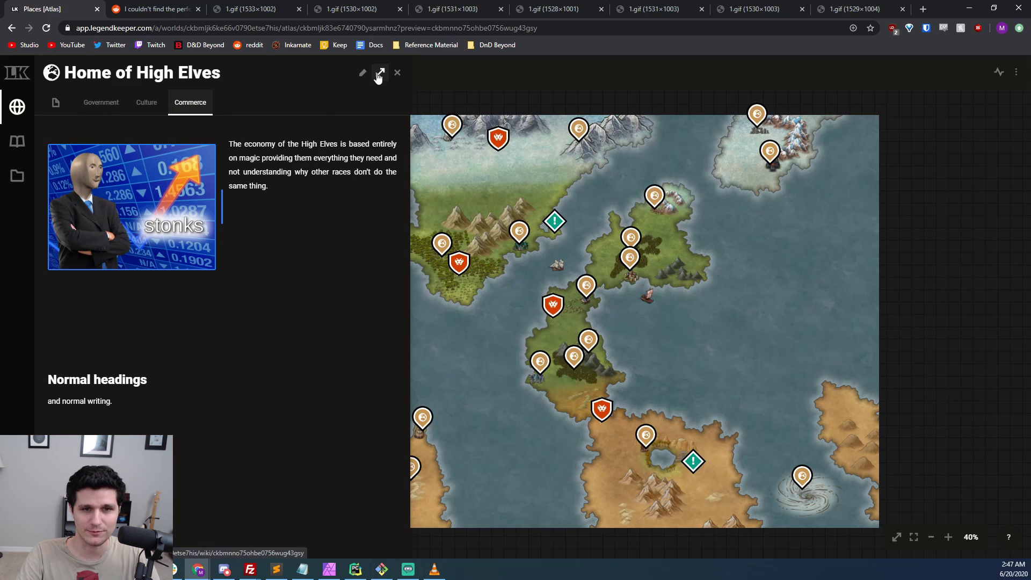
left_click(363, 75)
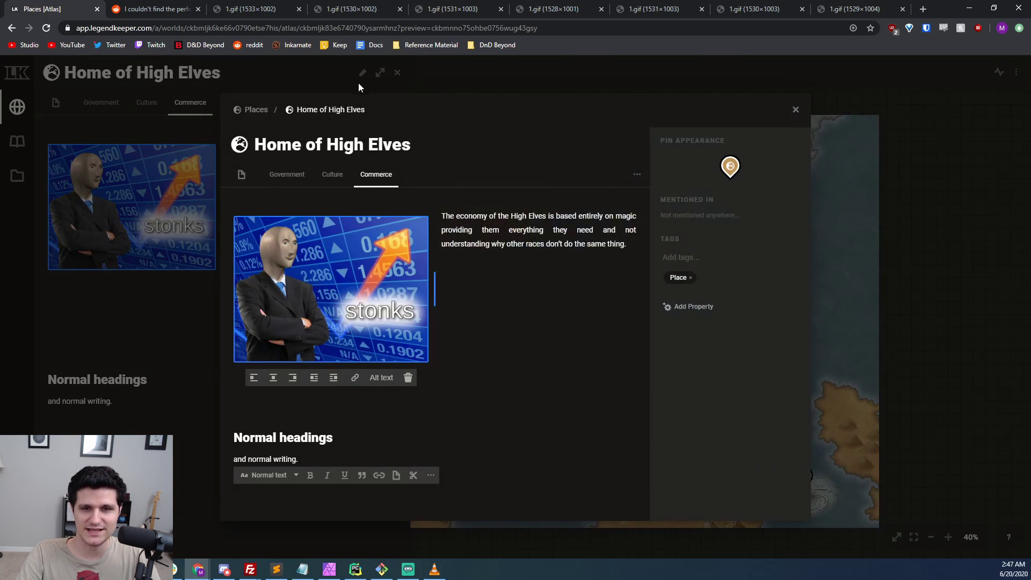
left_click(794, 110)
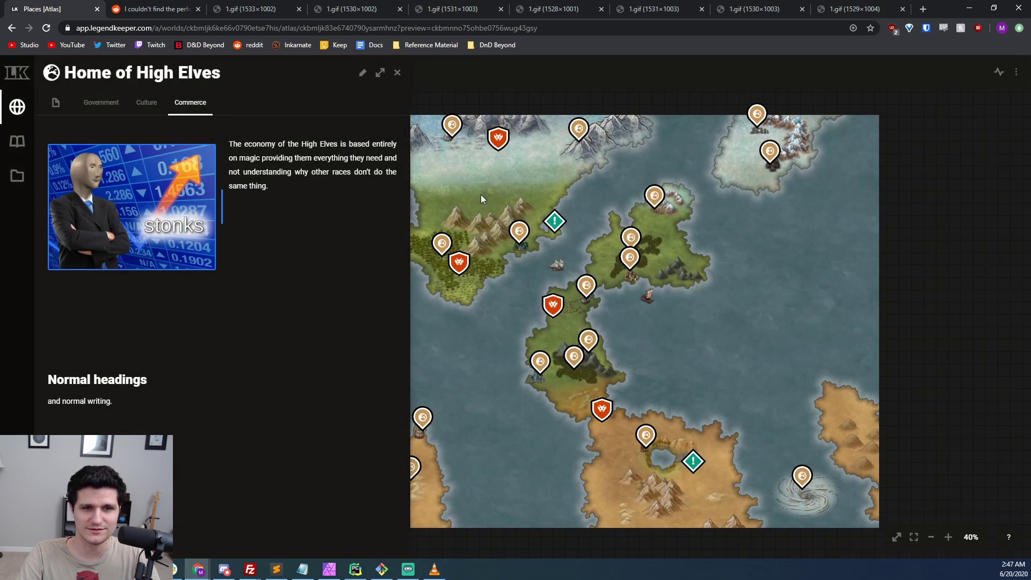
left_click(475, 188)
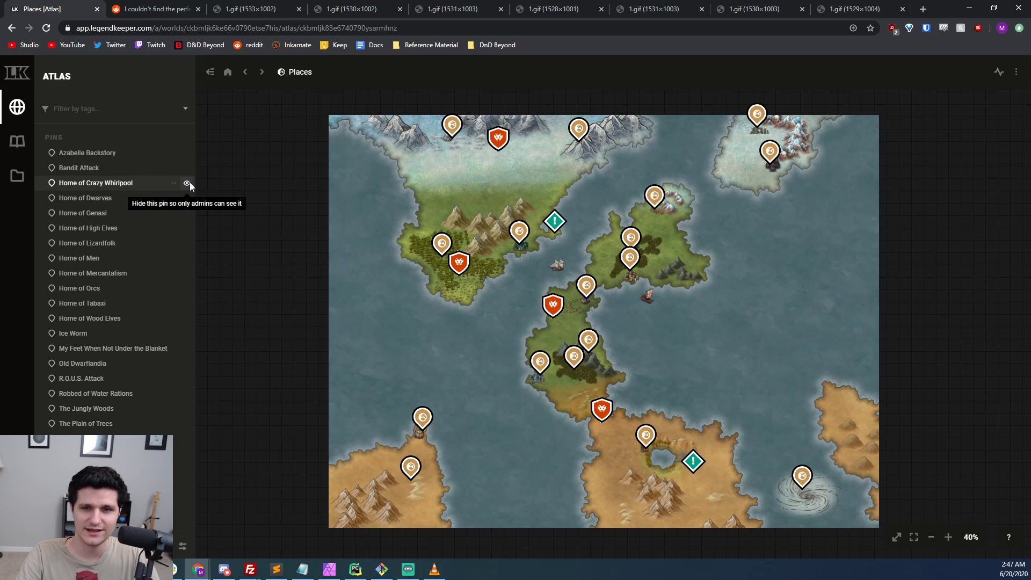
right_click(160, 203)
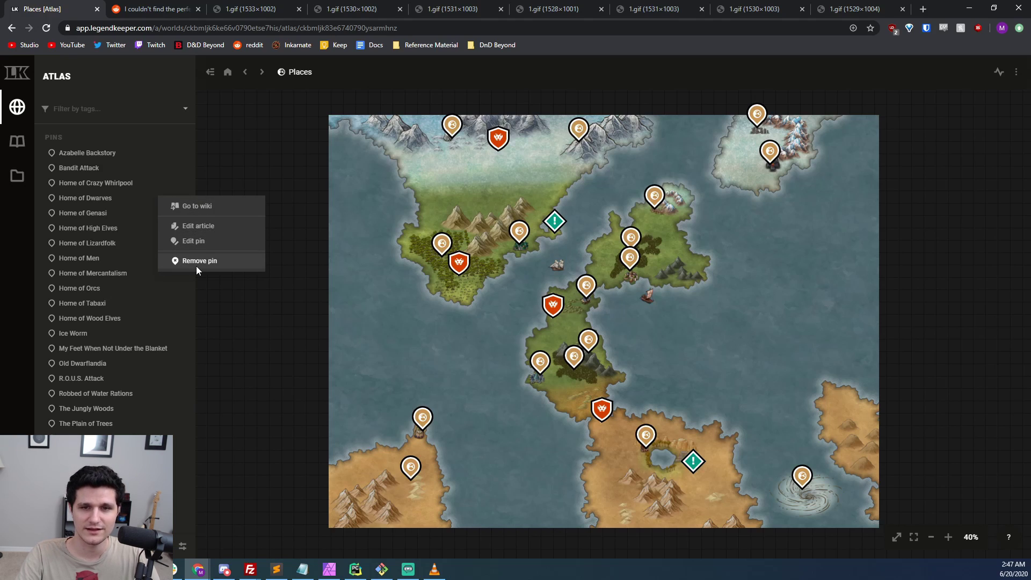
left_click(197, 241)
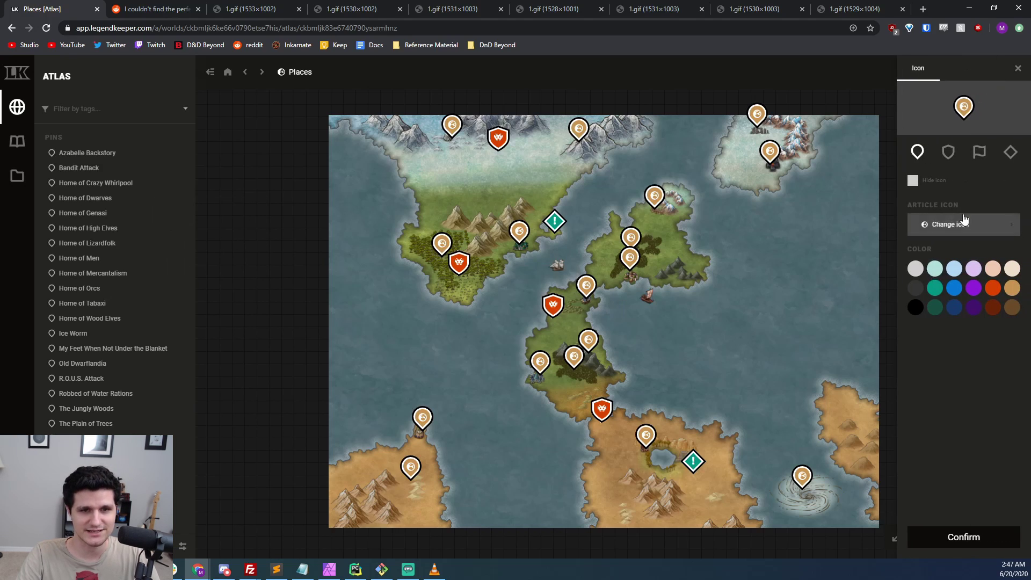
left_click(948, 153)
left_click(980, 152)
left_click(1010, 152)
left_click(918, 152)
left_click(941, 224)
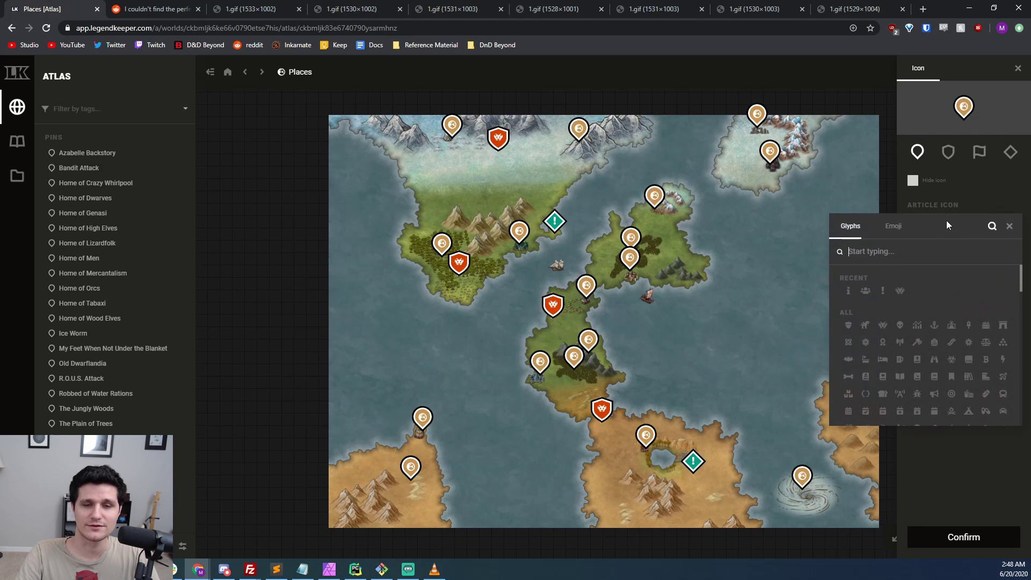
left_click(894, 228)
left_click(907, 202)
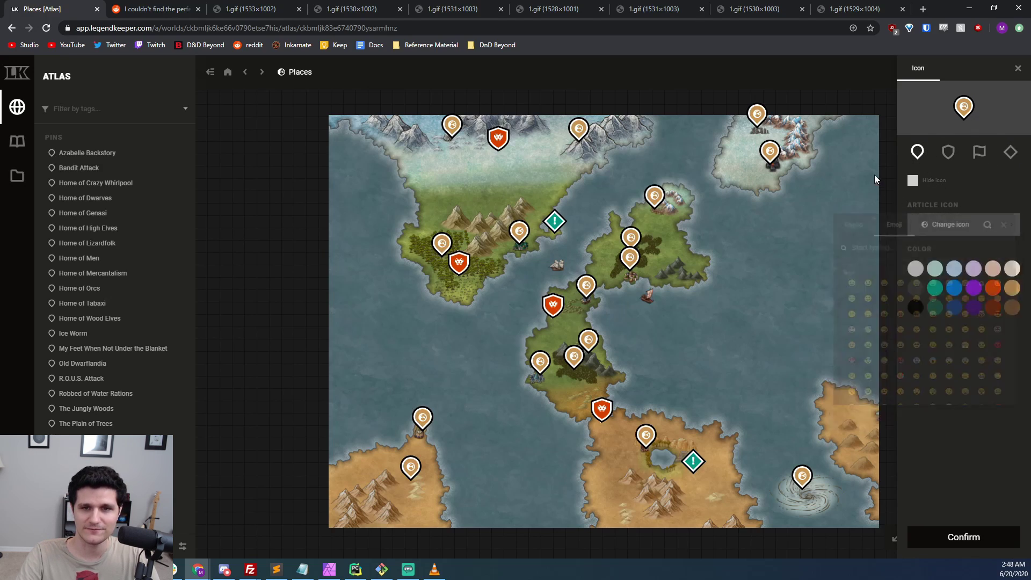
left_click(311, 148)
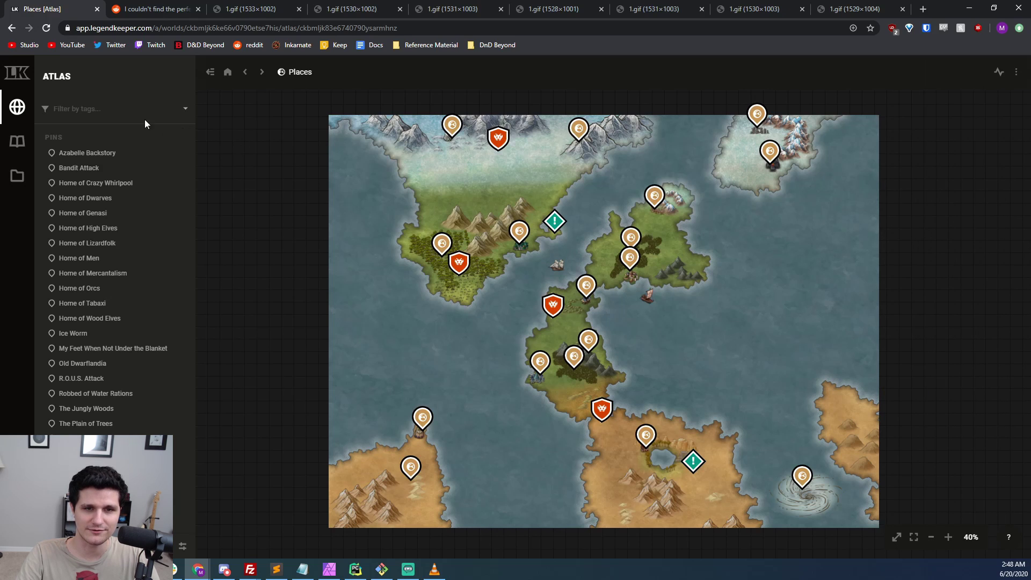
Step: Fly to Home of Wood Elves and Old Dwarflandia, then switch on Pin Clustering
left_click(77, 318)
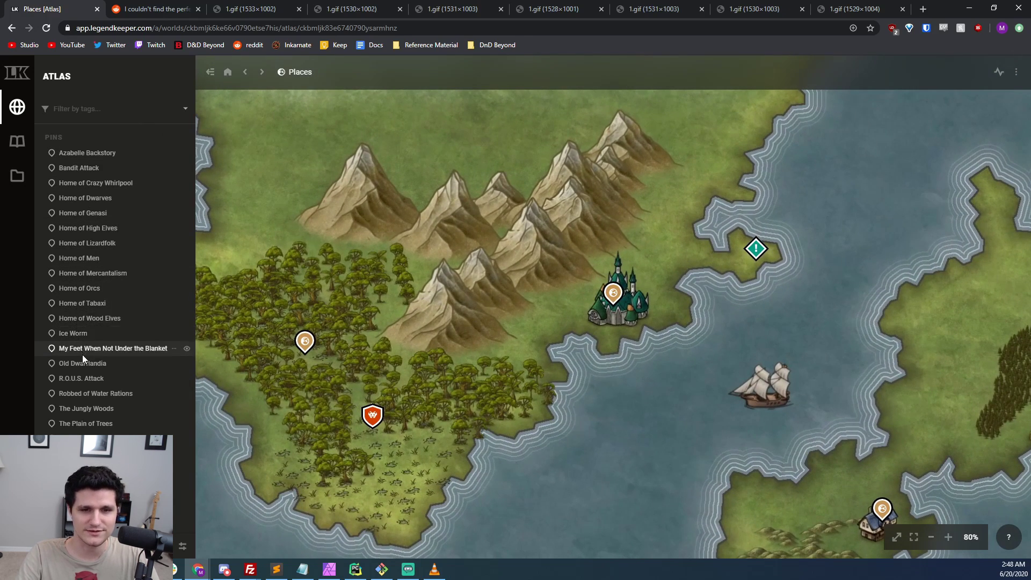
left_click(81, 363)
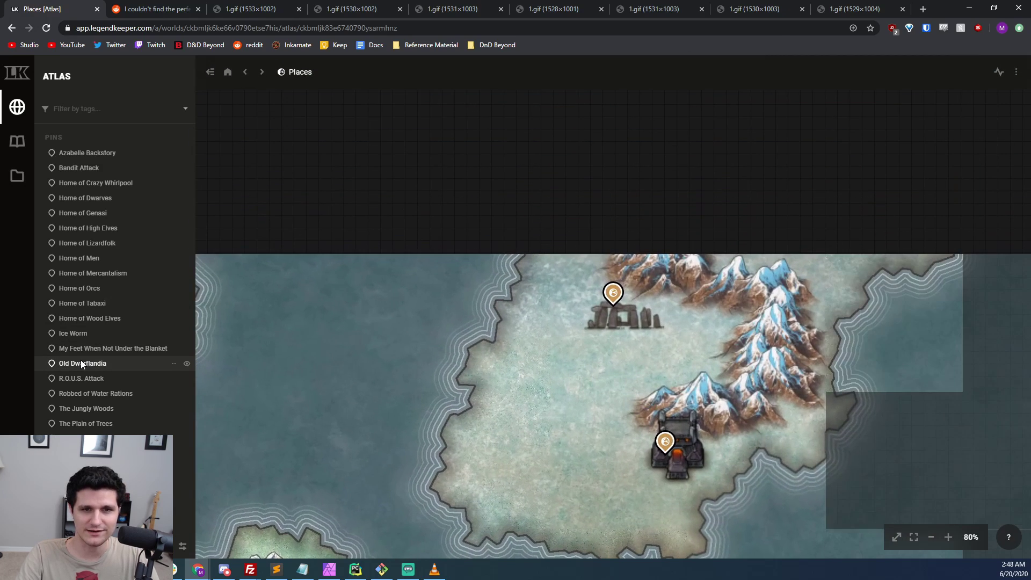
left_click(182, 547)
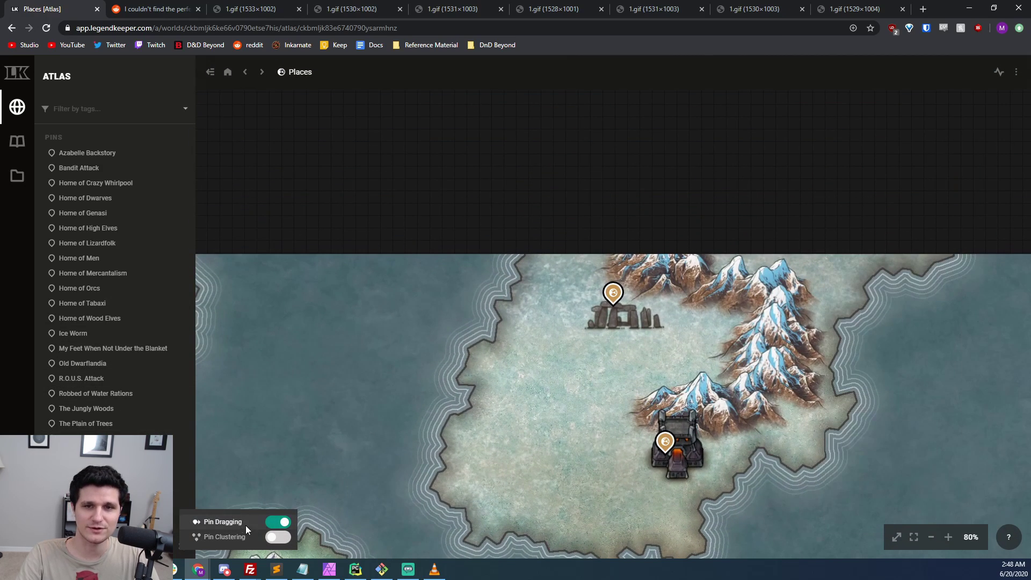
left_click(278, 537)
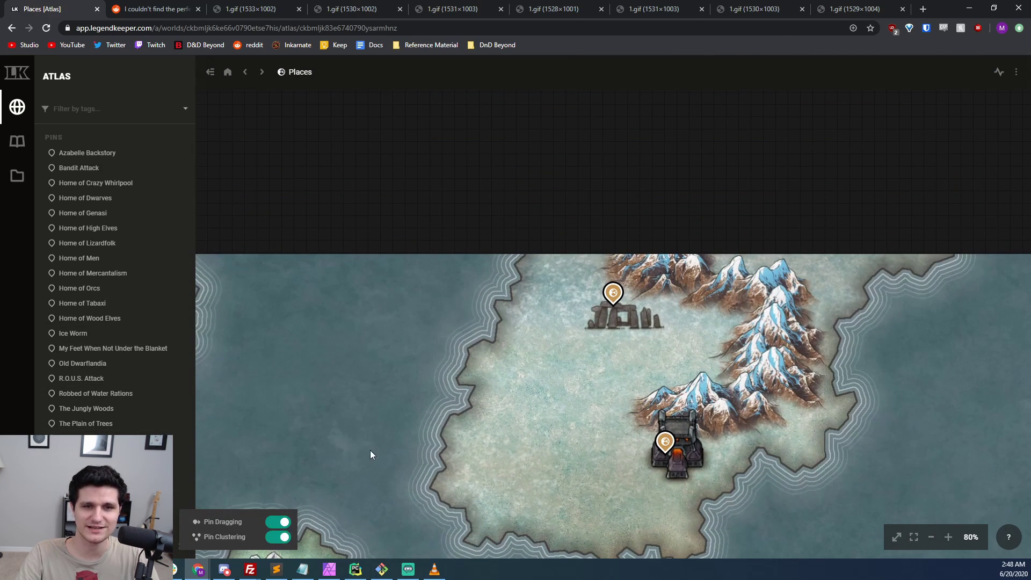
Step: Zoom out and back in to see the numbered clusters, then pan toward the central island
scroll(371, 450, "down", 3)
scroll(416, 457, "down", 5)
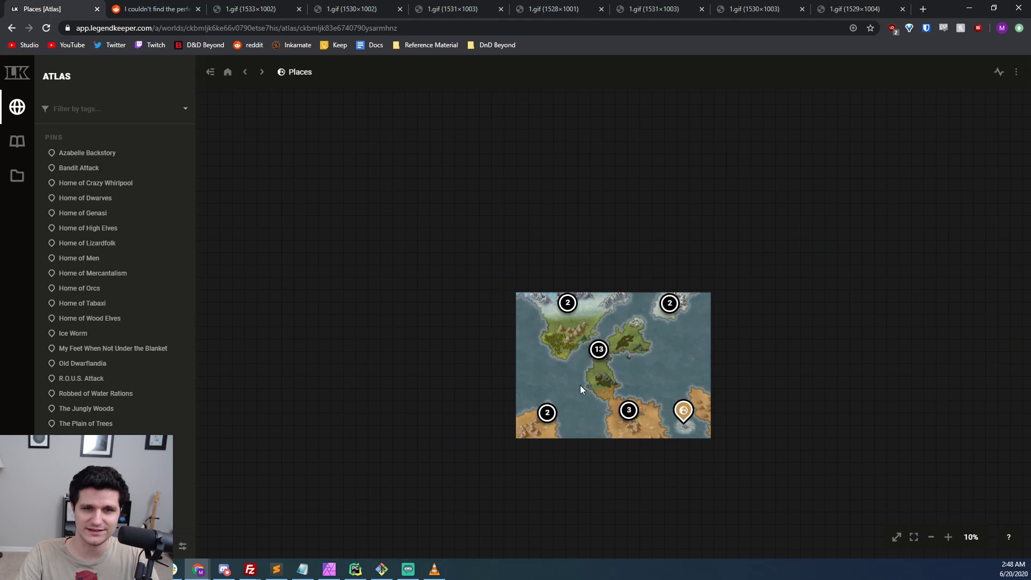
scroll(603, 366, "up", 5)
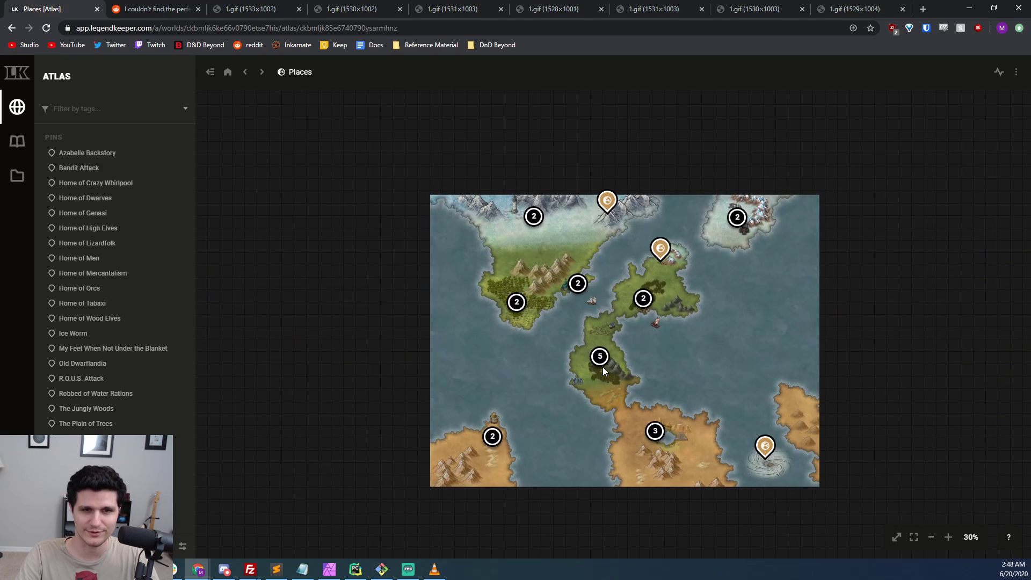
scroll(609, 351, "up", 2)
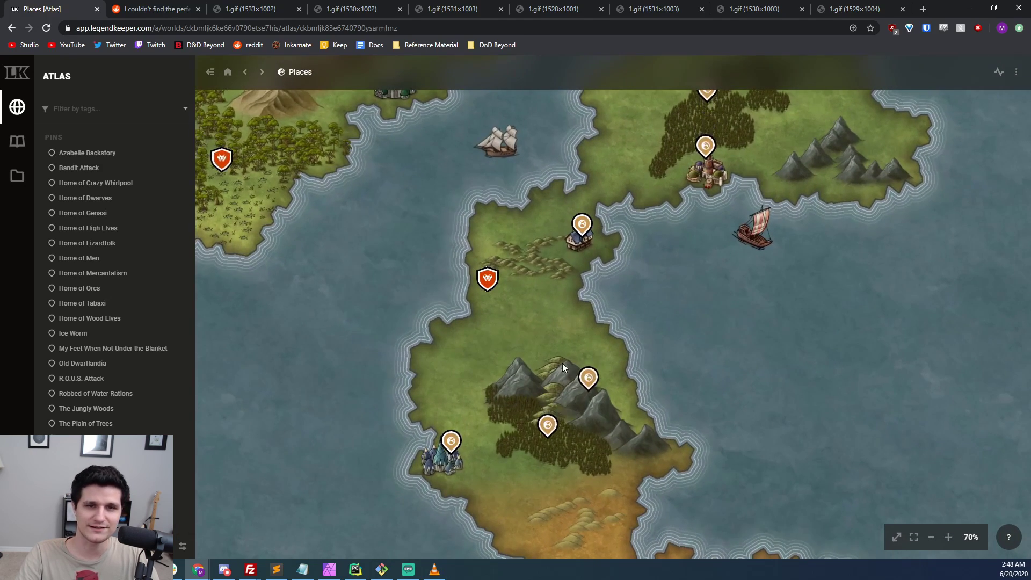
left_click_drag(562, 362, 618, 326)
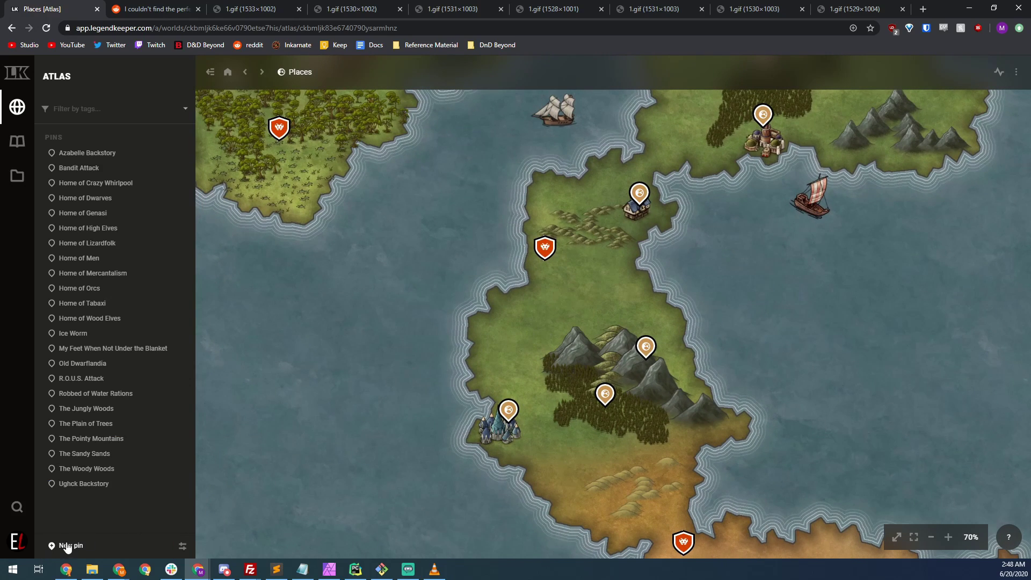
Step: Start a new pin, browse the articles available to link, then cancel it
left_click(67, 546)
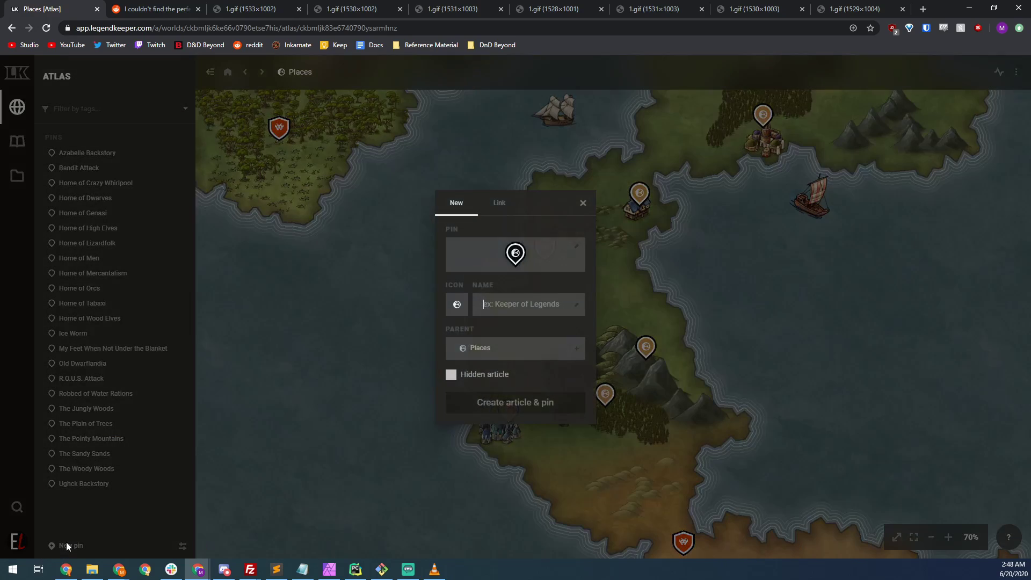
left_click(493, 208)
left_click(492, 247)
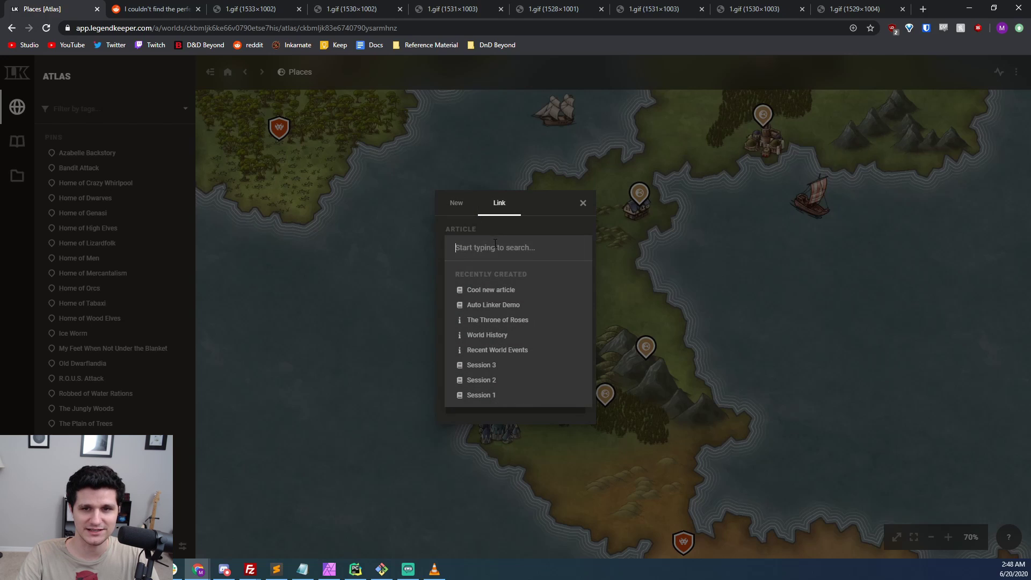
left_click(468, 215)
left_click(583, 203)
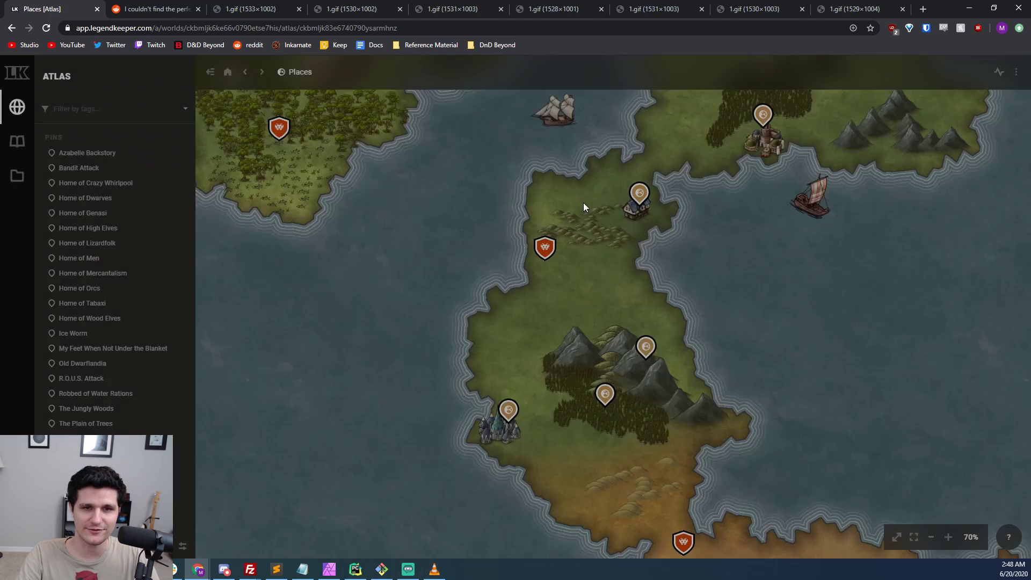
Step: Add a pin on the central island with a new article named 'New Article Name'
right_click(567, 296)
left_click(598, 305)
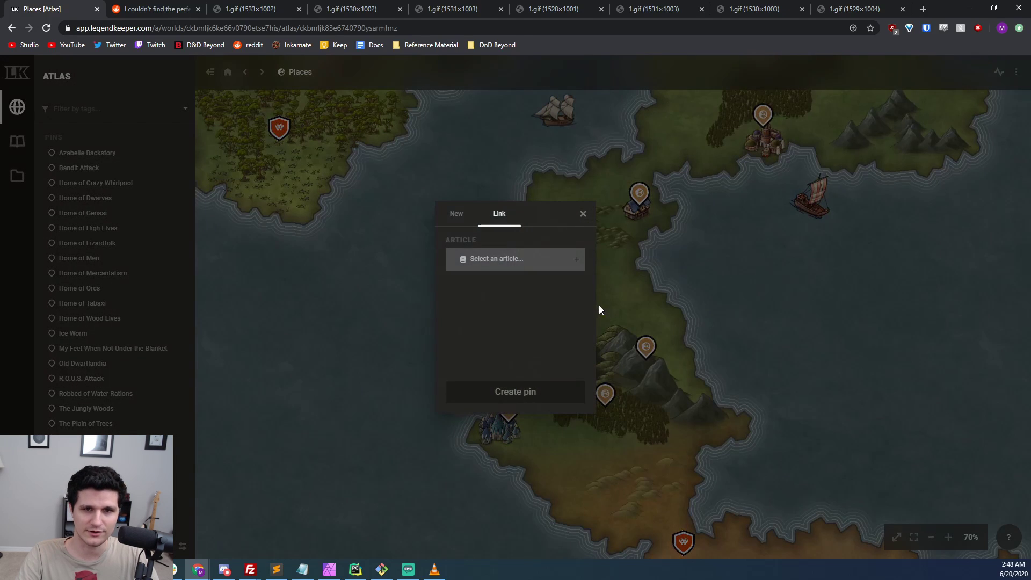
left_click(510, 259)
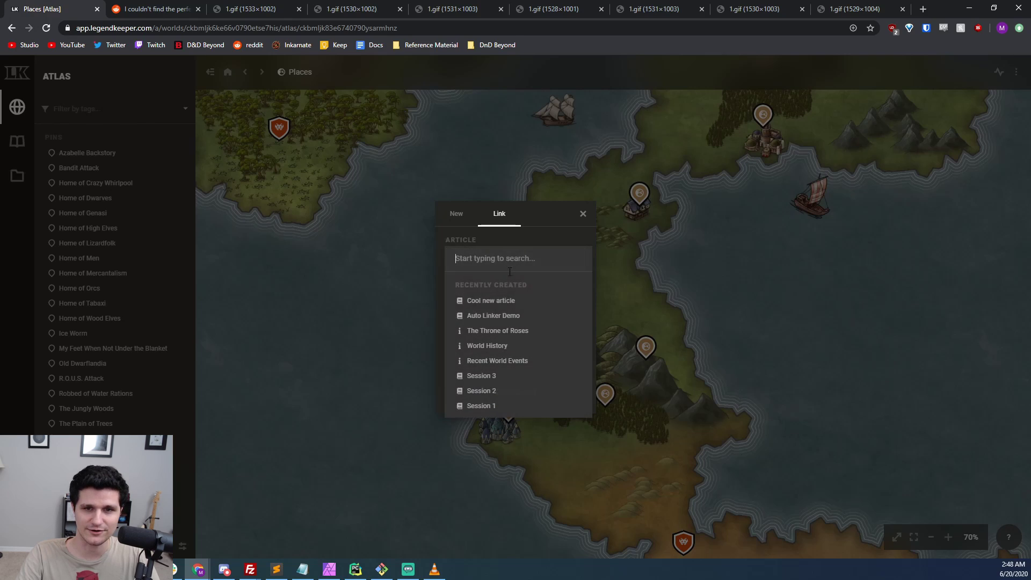
left_click(459, 215)
left_click(457, 214)
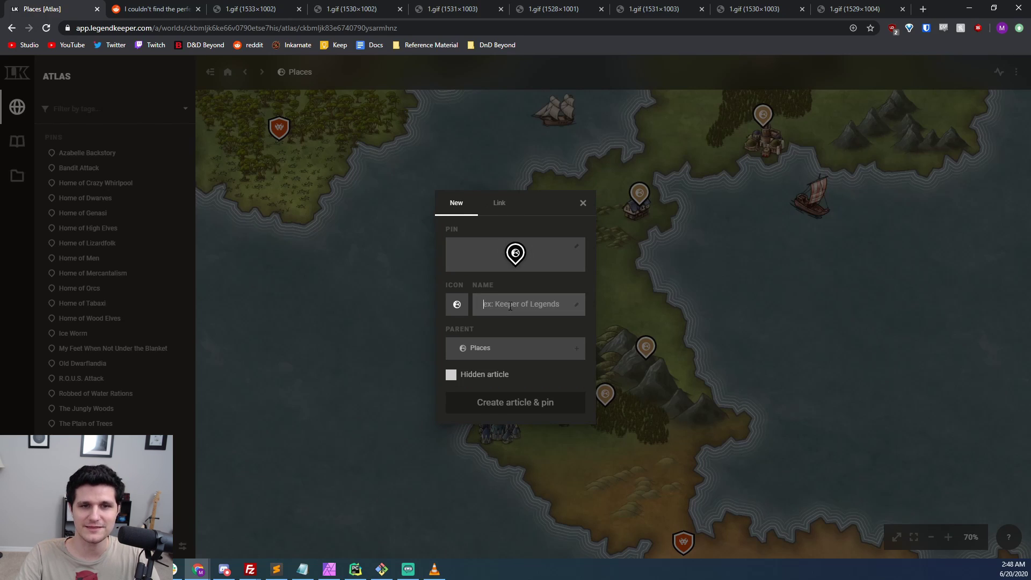
type("New Article ")
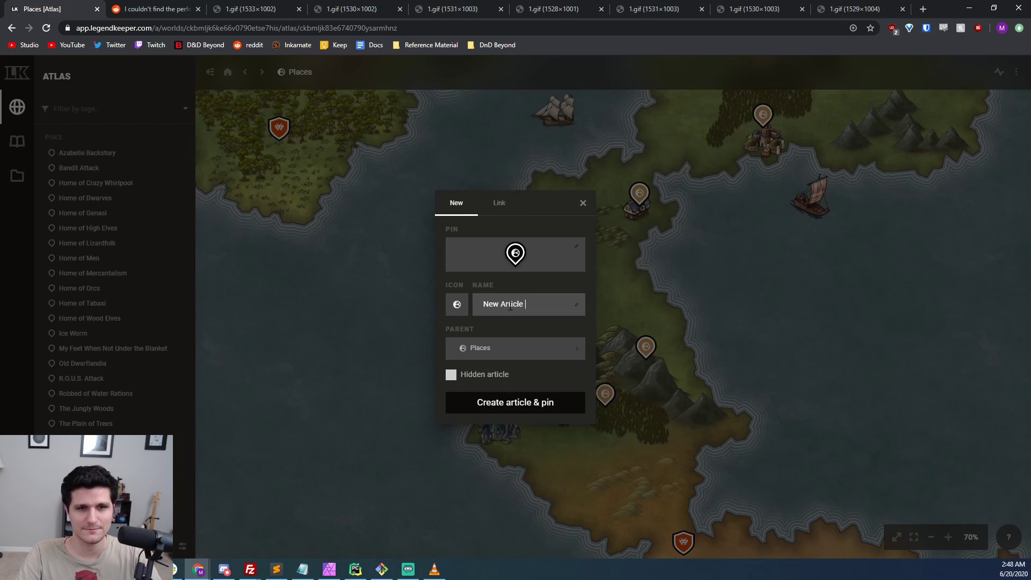
type("Name")
left_click(485, 409)
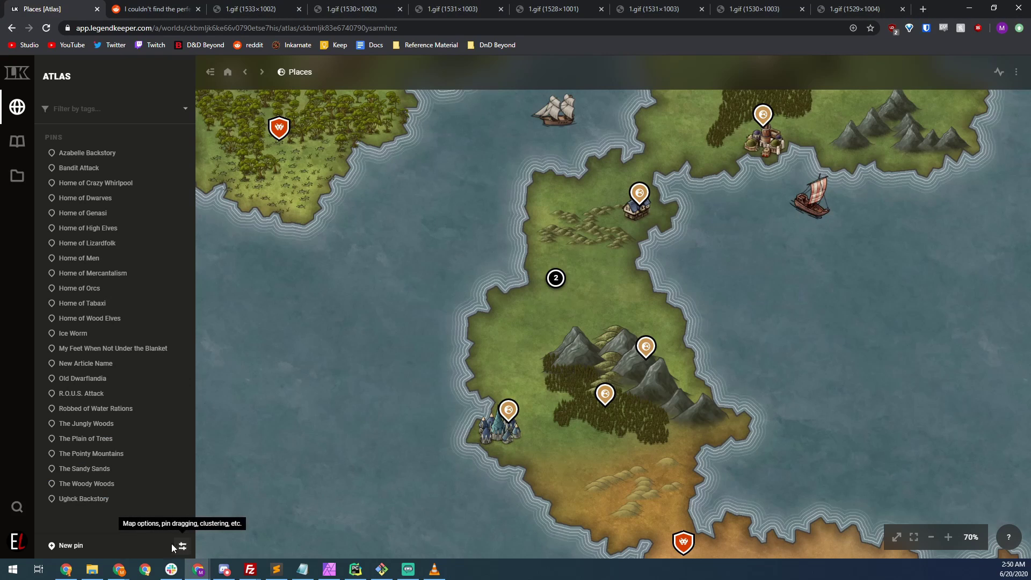
Step: Open the project settings and view the Users and Roles list
left_click(16, 541)
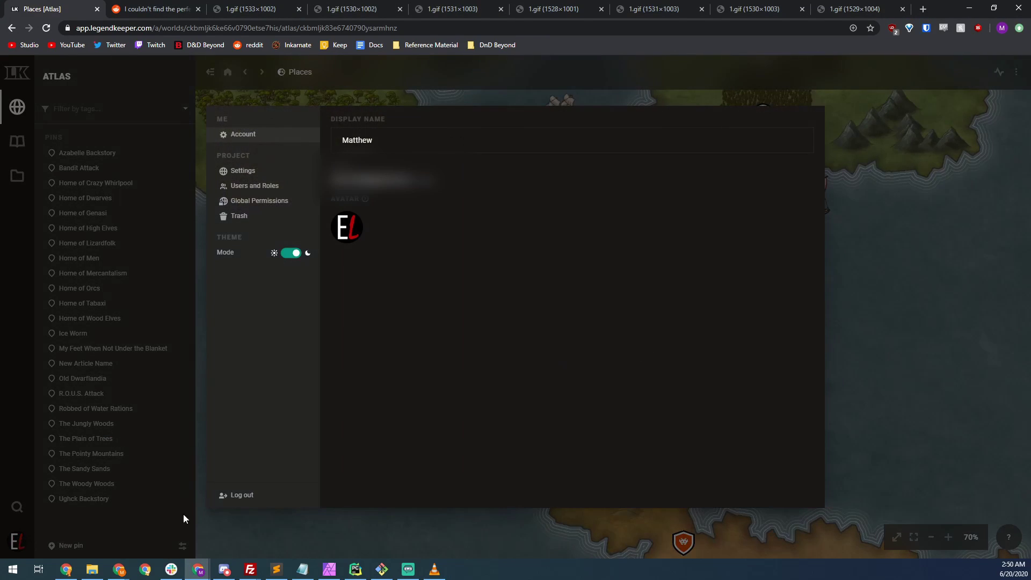
left_click(250, 172)
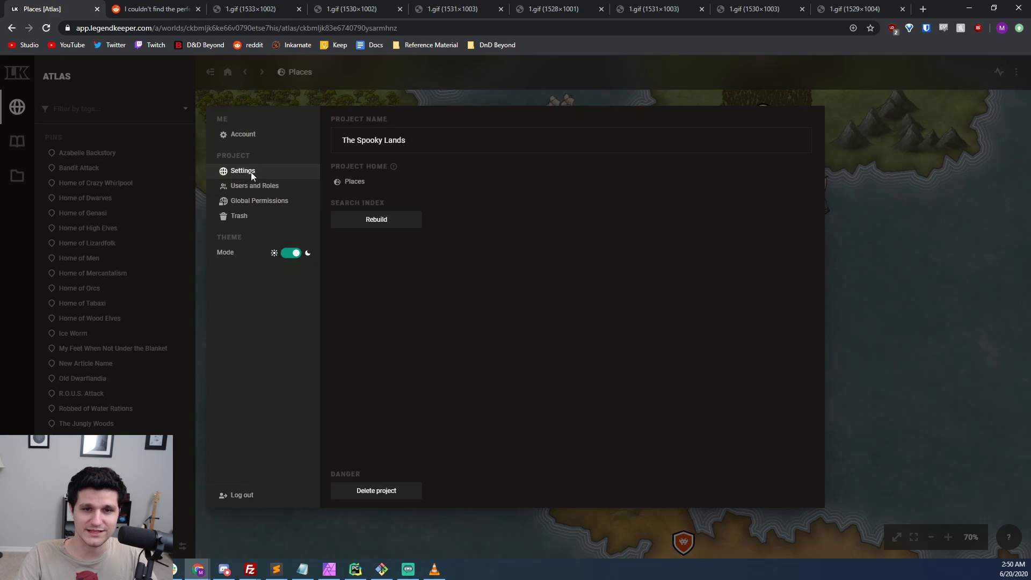
left_click(250, 185)
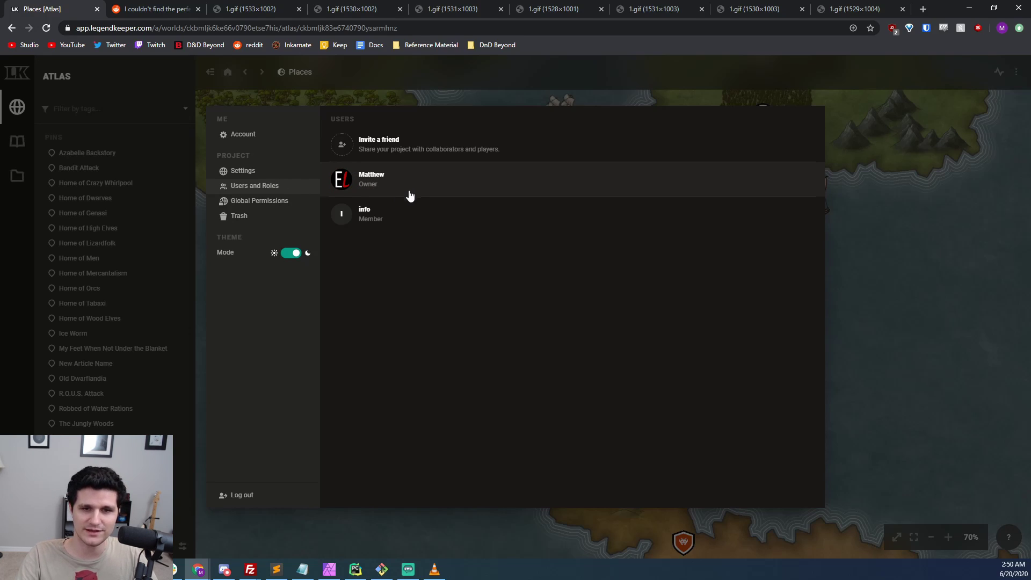
Step: Inspect the member's Change role options without changing anything, then view Global Permissions
left_click(811, 214)
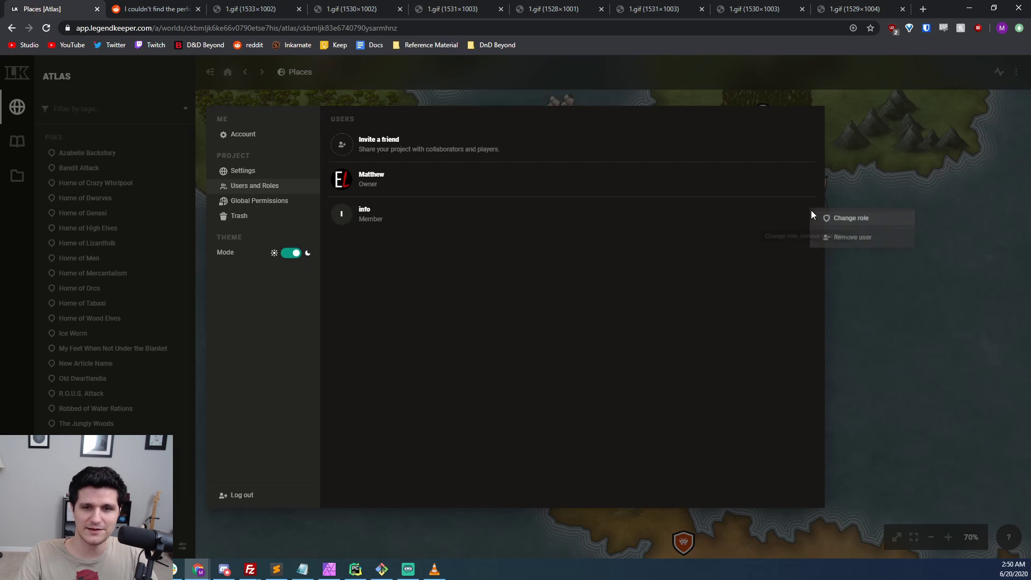
left_click(819, 219)
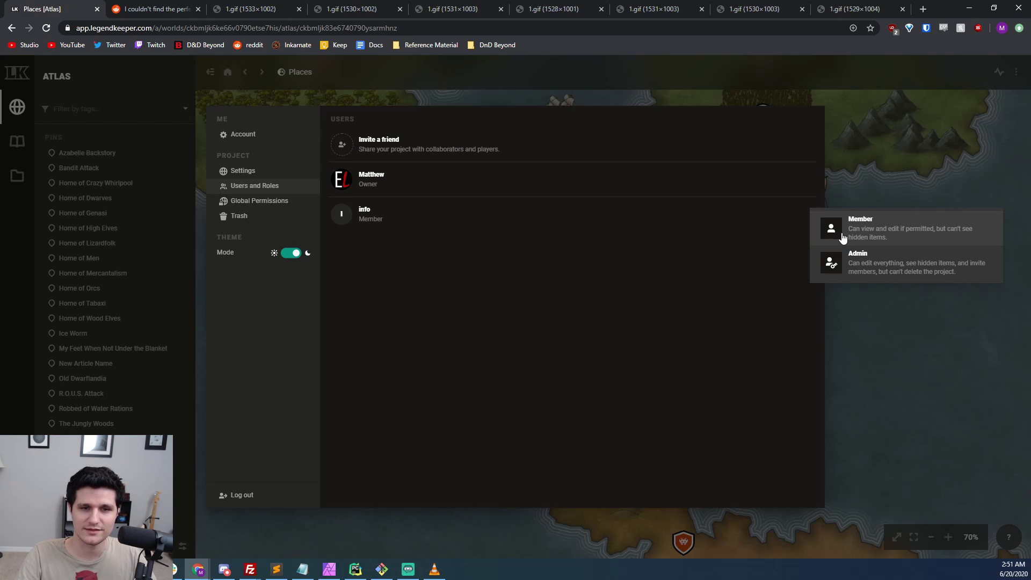
left_click(730, 239)
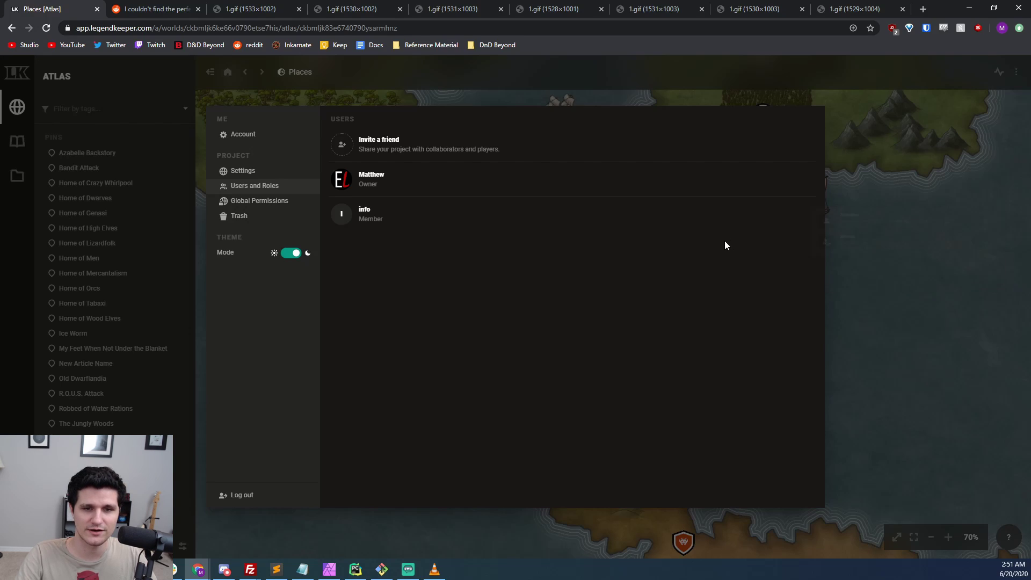
left_click(262, 203)
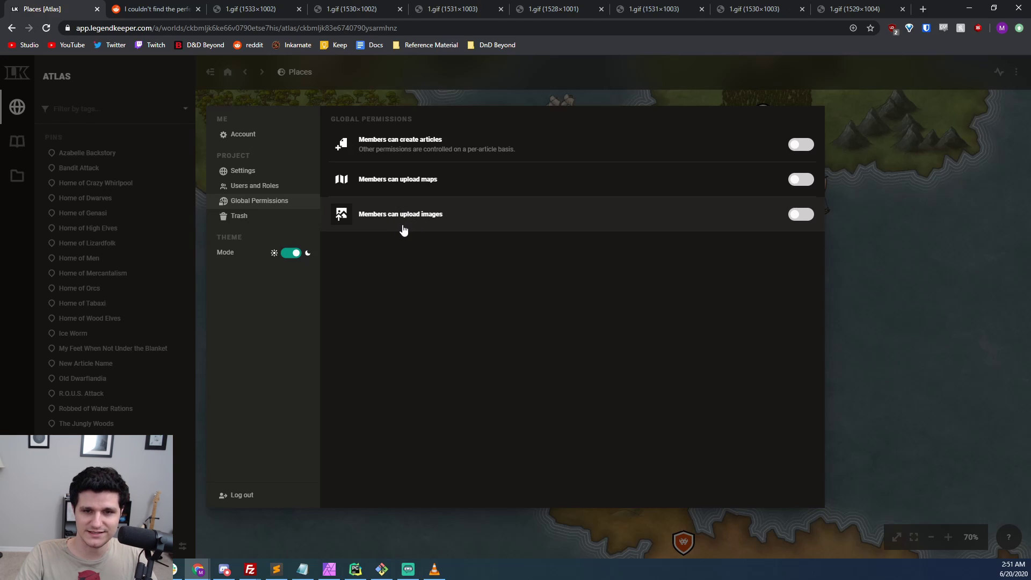
Step: Close settings and set the member user to use role permissions on the Session Recaps article
left_click(849, 142)
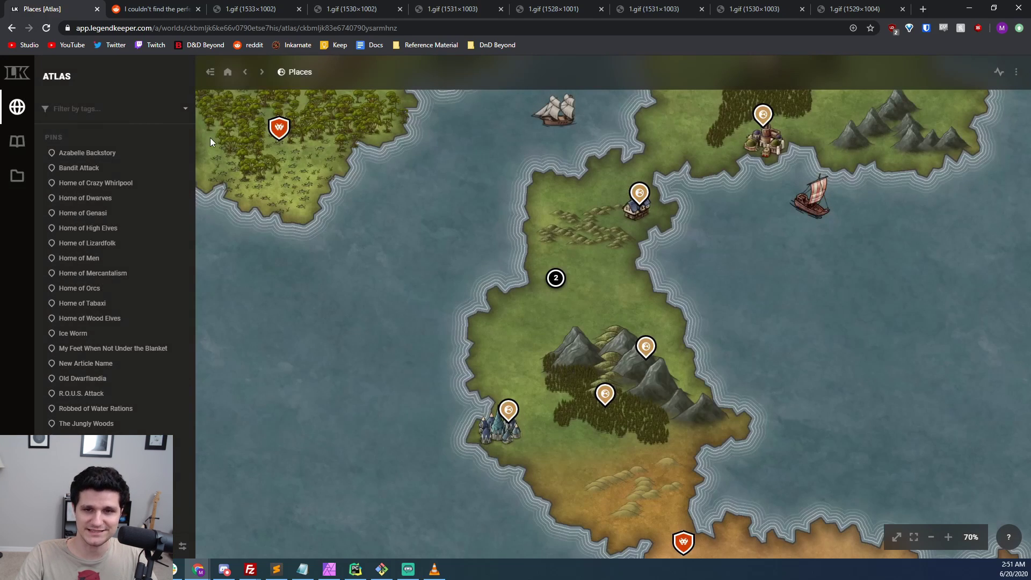
left_click(18, 141)
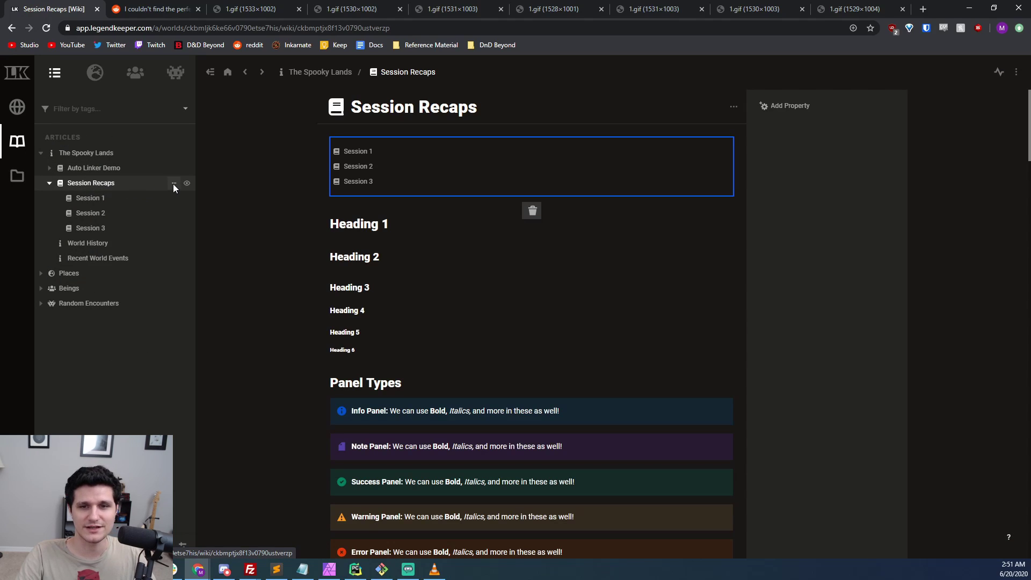
left_click(173, 183)
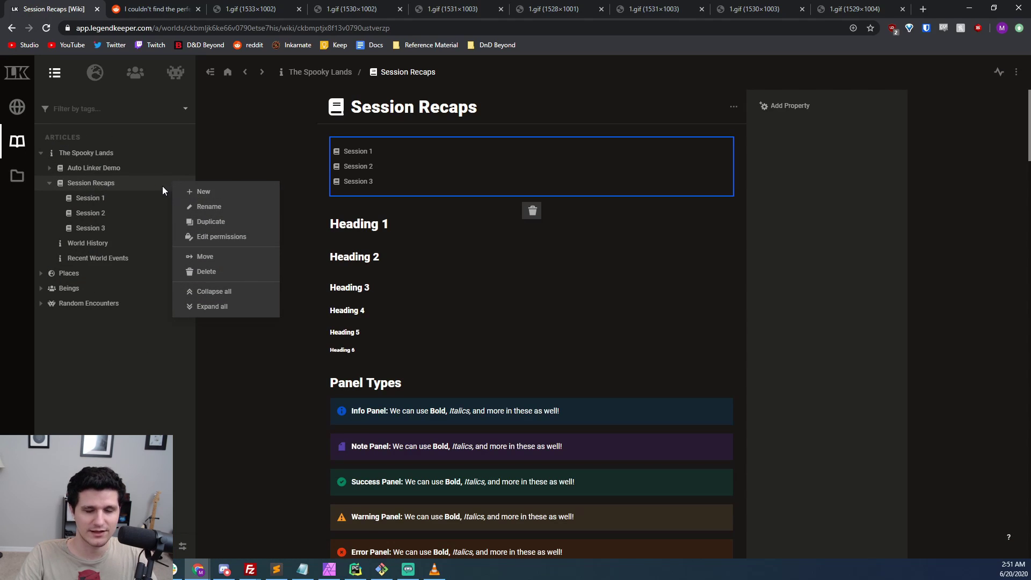
left_click(207, 237)
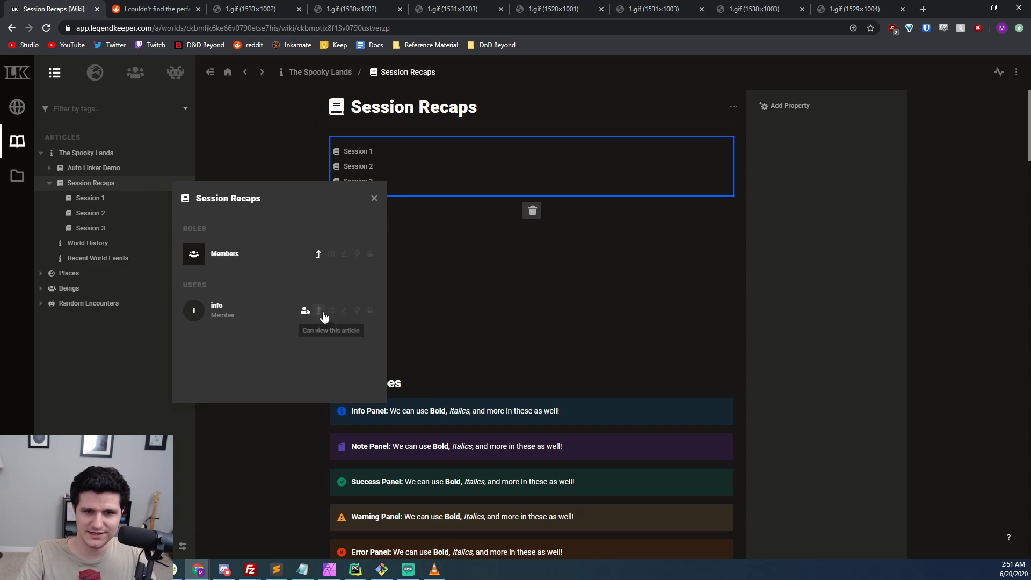
left_click(305, 312)
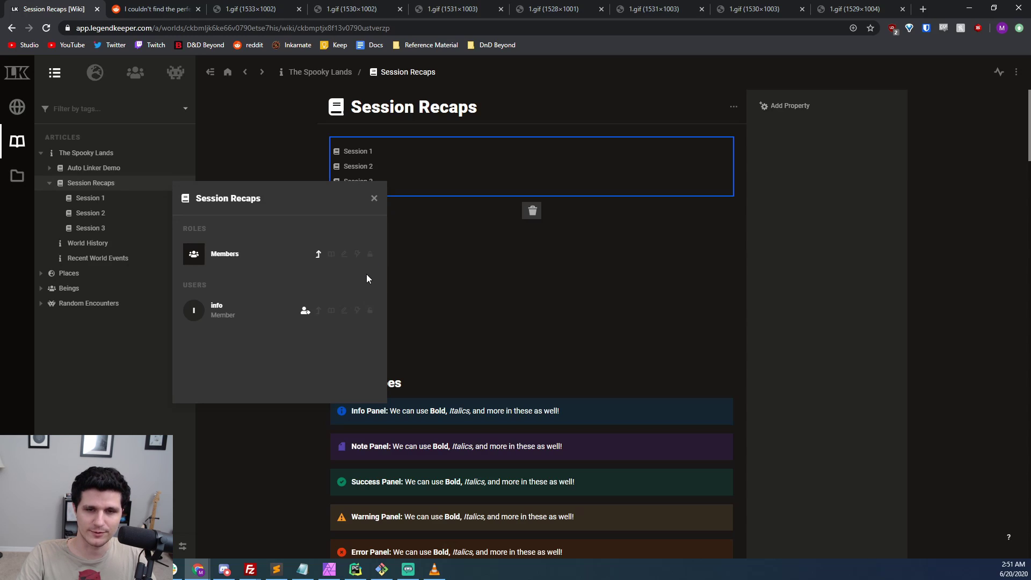
left_click(398, 278)
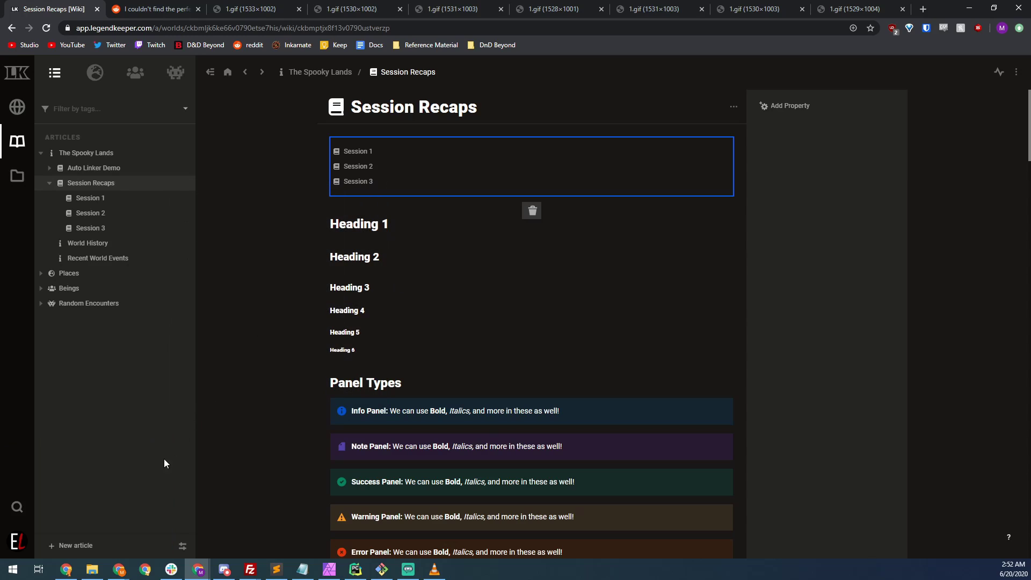
Step: In the Members permissions overview, expand The Spooky Lands, Session Recaps and Beings, then close it
left_click(21, 539)
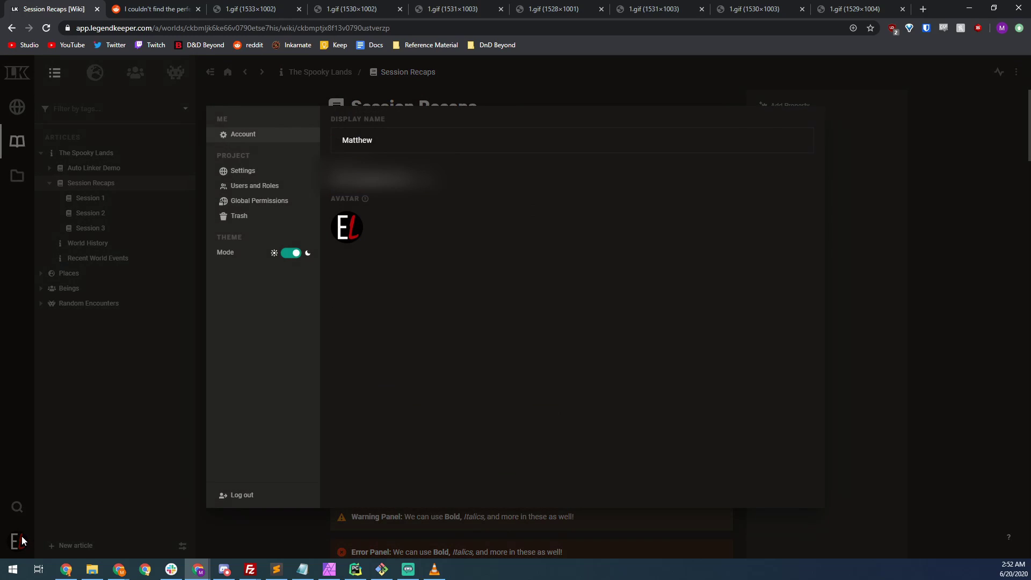
left_click(56, 515)
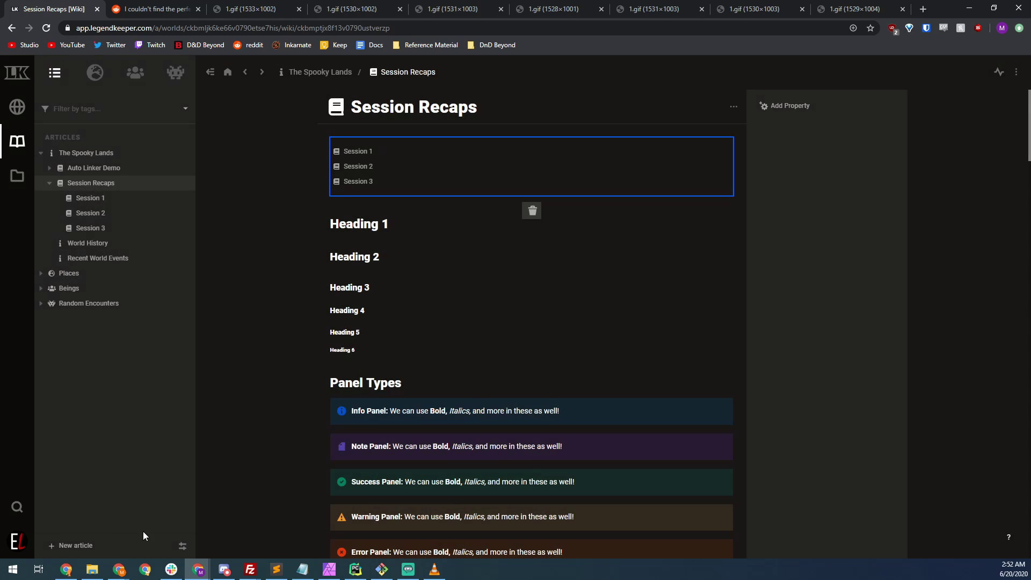
left_click(183, 546)
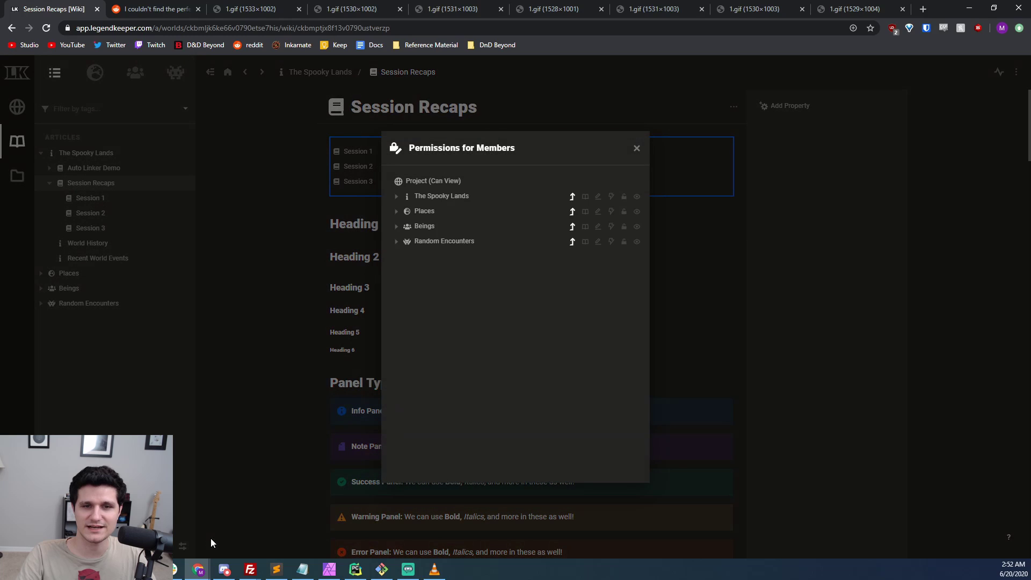
left_click(395, 197)
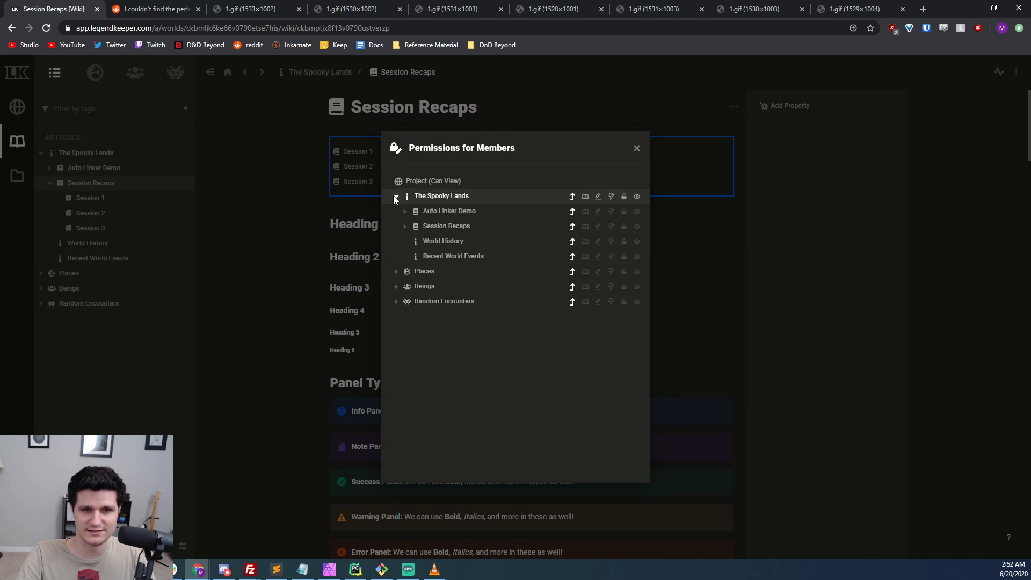
left_click(405, 226)
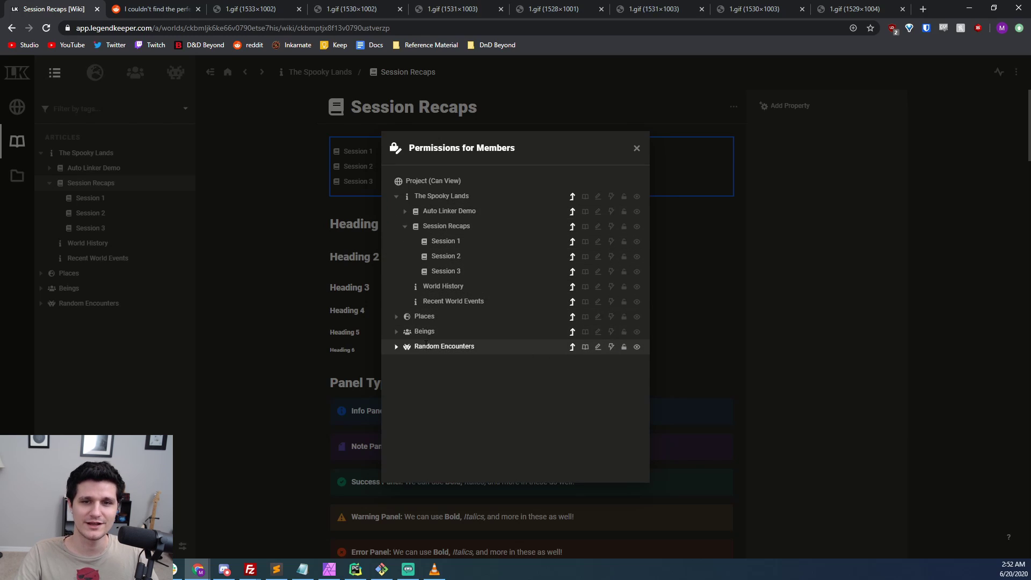
left_click(397, 332)
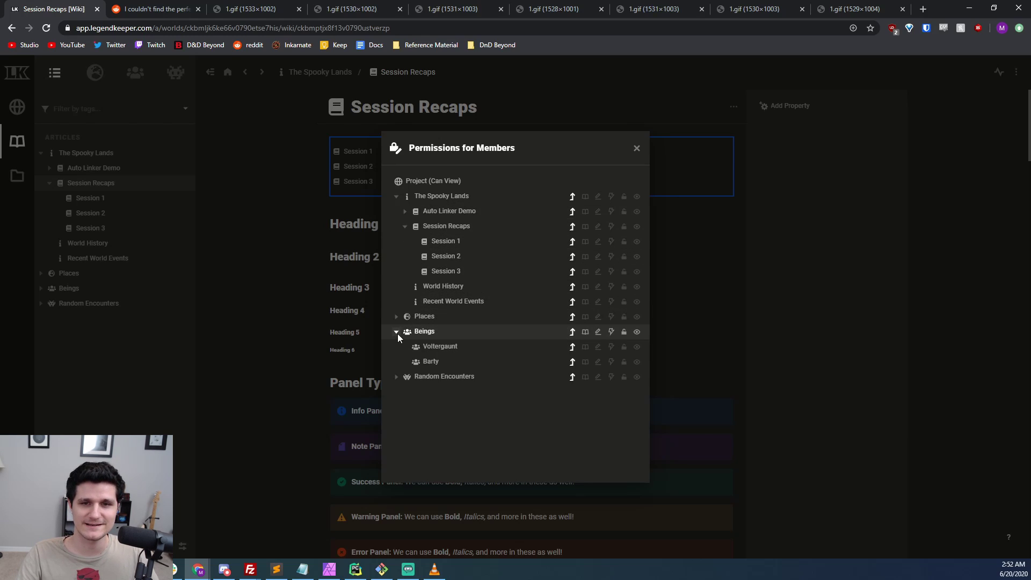
left_click(637, 148)
Step: Back on the Atlas map, switch off Pin Clustering, pan slightly and zoom in to 40%
left_click(17, 110)
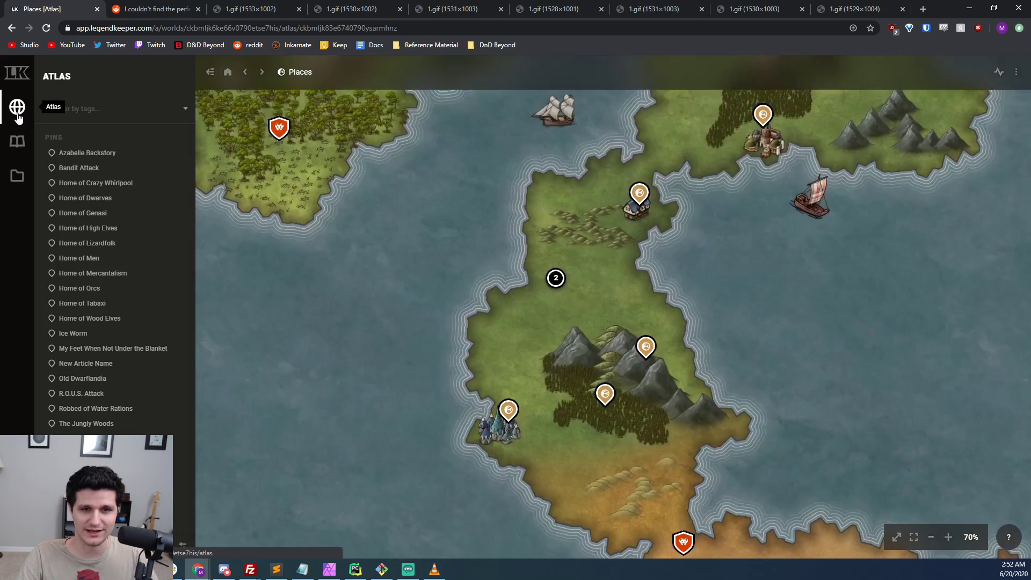
scroll(454, 291, "down", 4)
scroll(443, 293, "up", 1)
scroll(449, 293, "up", 1)
scroll(459, 286, "down", 2)
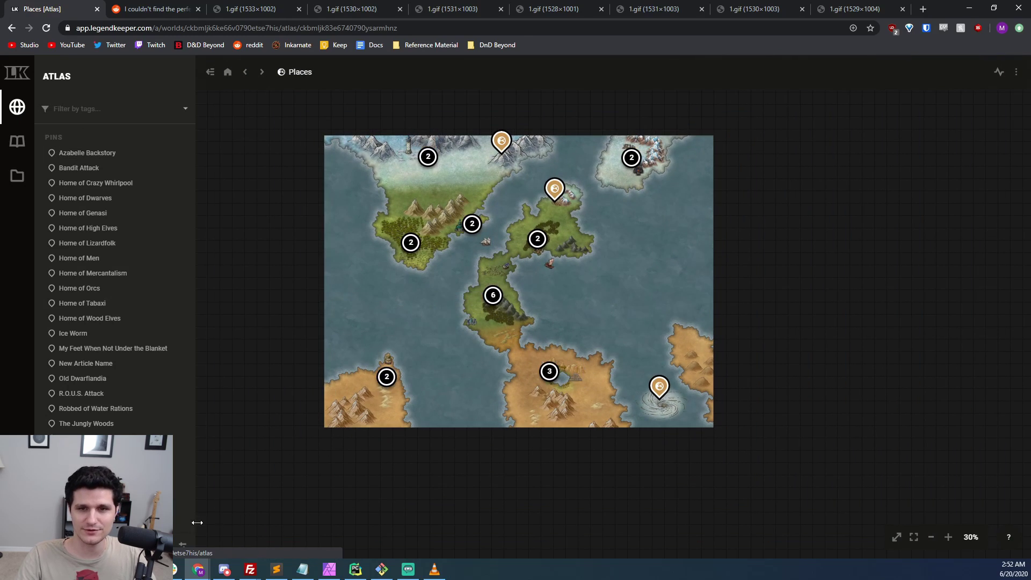
left_click(182, 543)
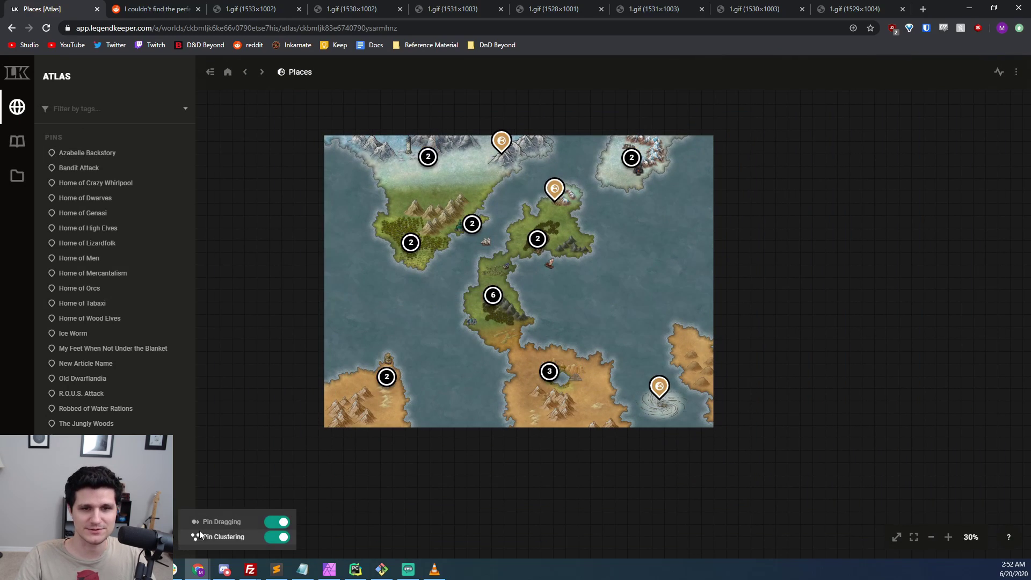
left_click(277, 538)
left_click(457, 314)
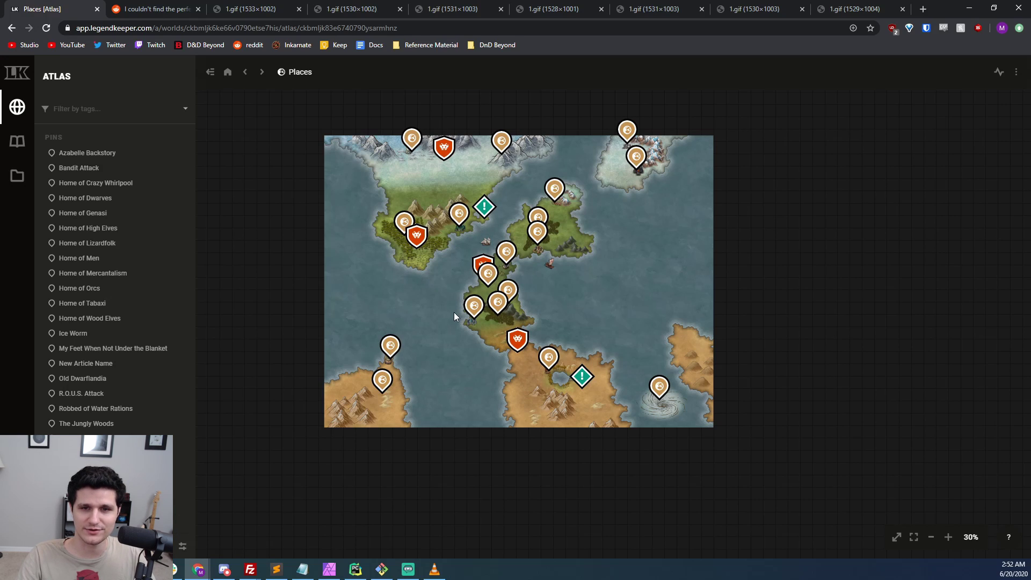
left_click_drag(454, 317, 460, 353)
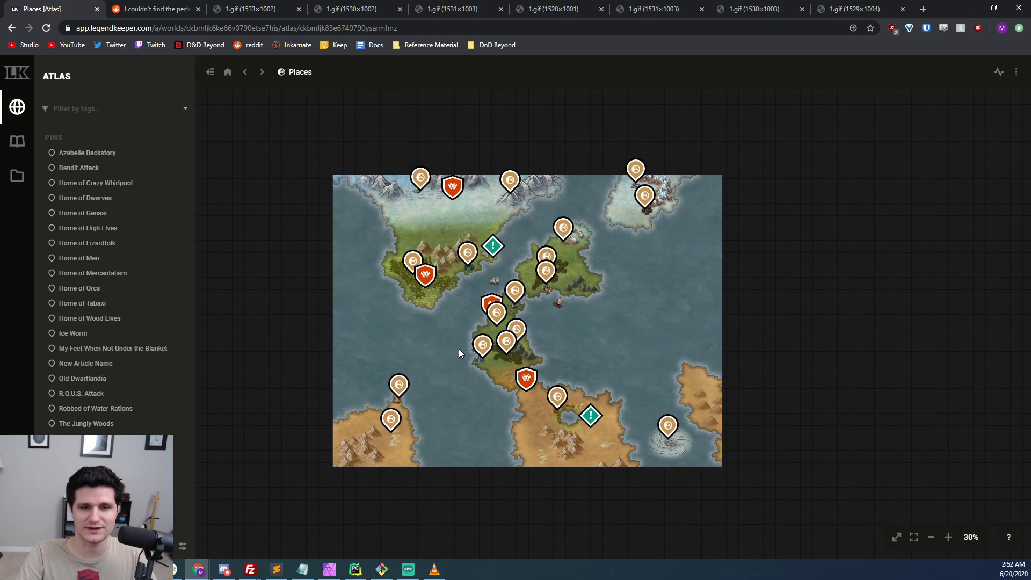
left_click(947, 538)
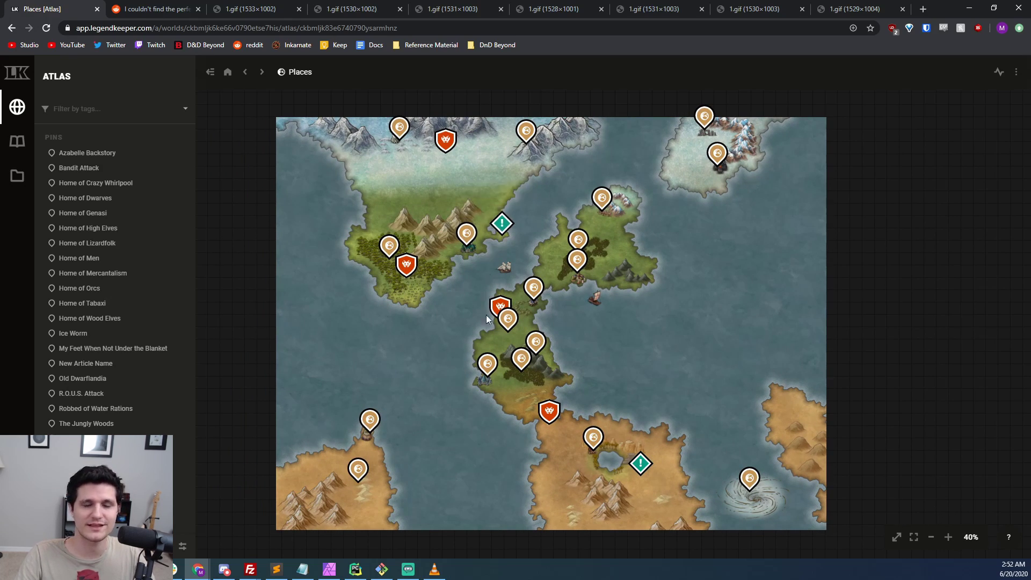
left_click(471, 242)
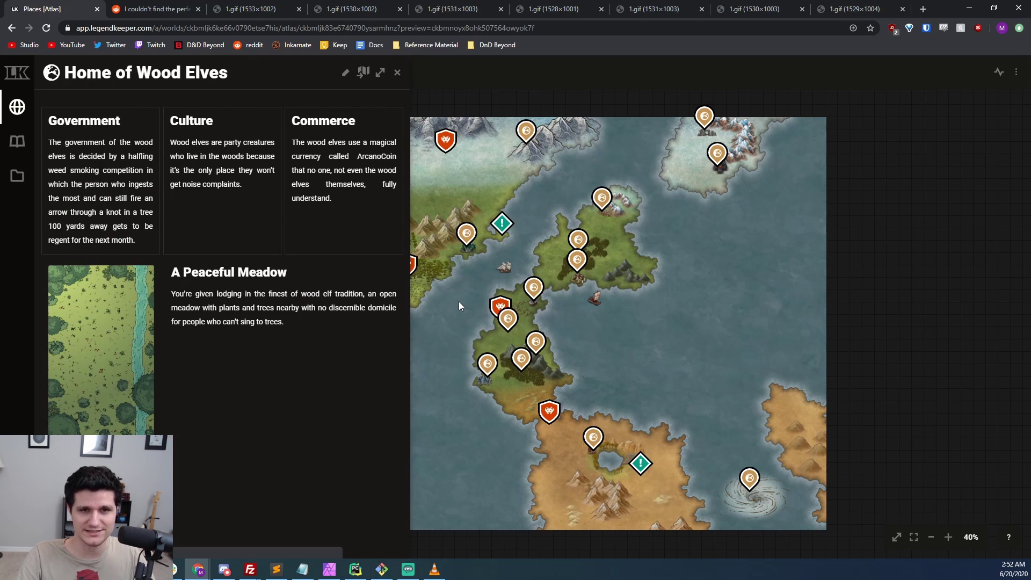
left_click(459, 302)
left_click(485, 361)
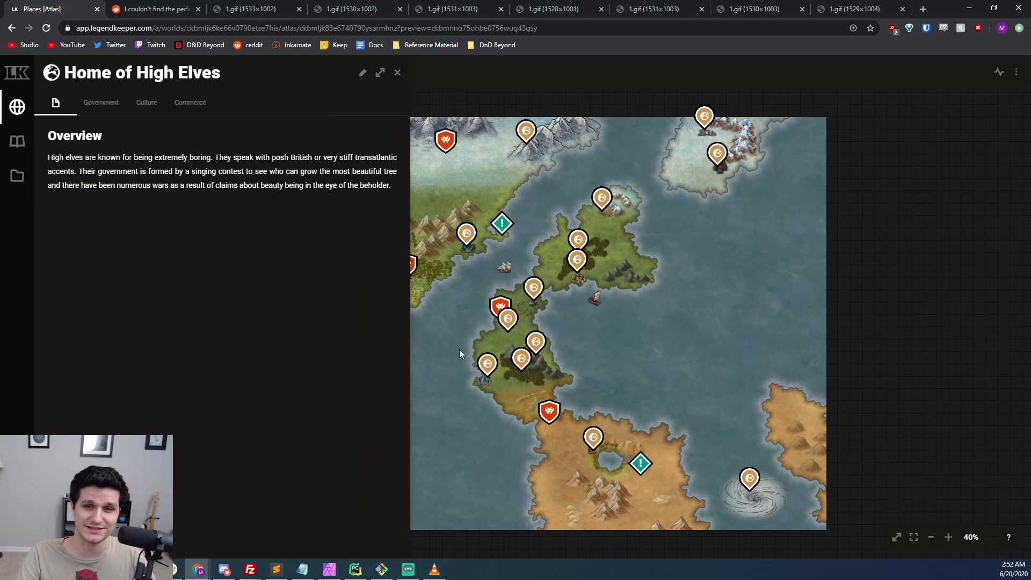
left_click(459, 352)
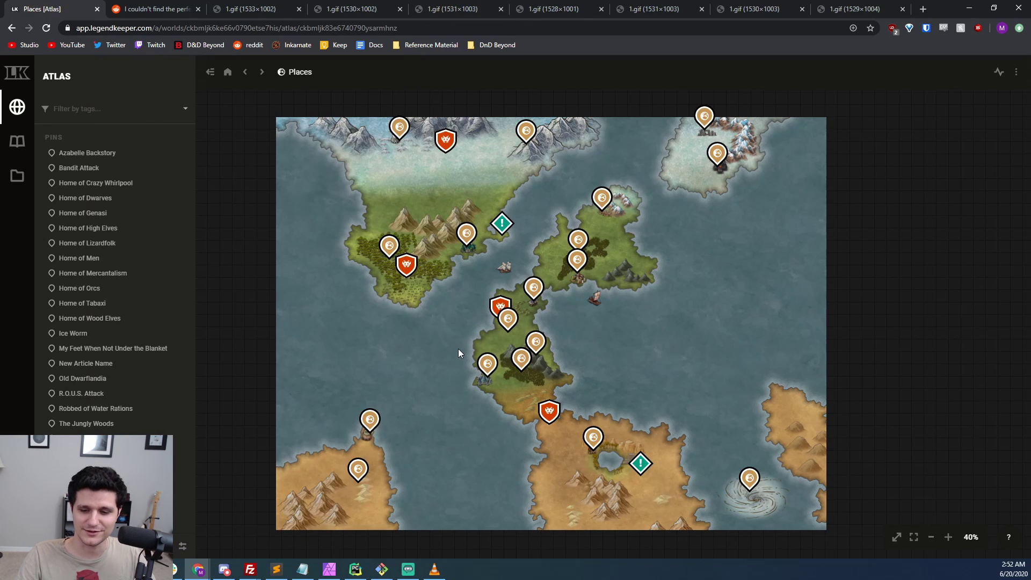